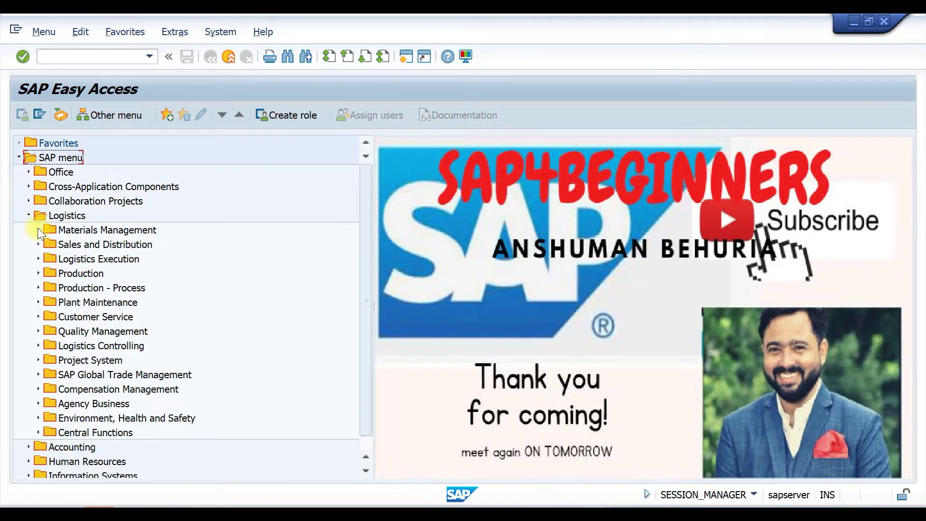
Open the vendor Create transaction under Logistics, Materials Management, Purchasing, Master Data, Vendor, Purchasing.
click(38, 228)
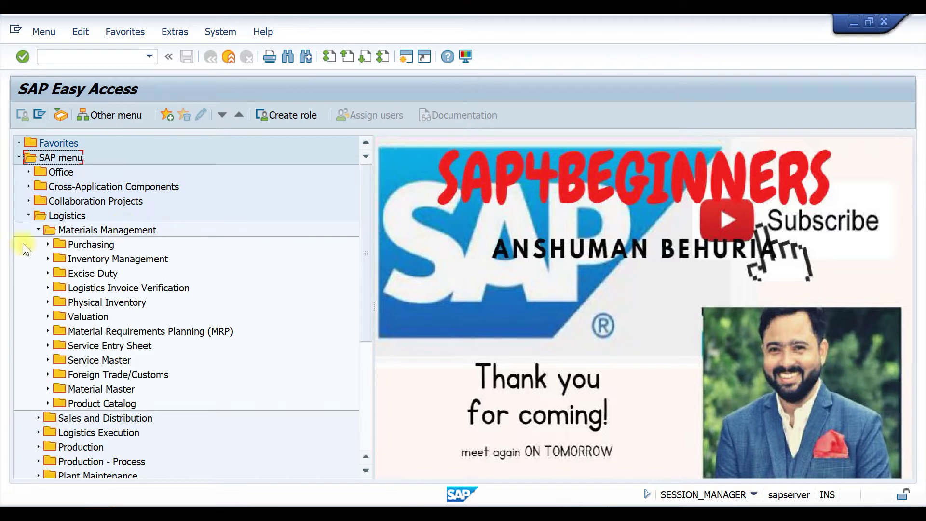
click(48, 244)
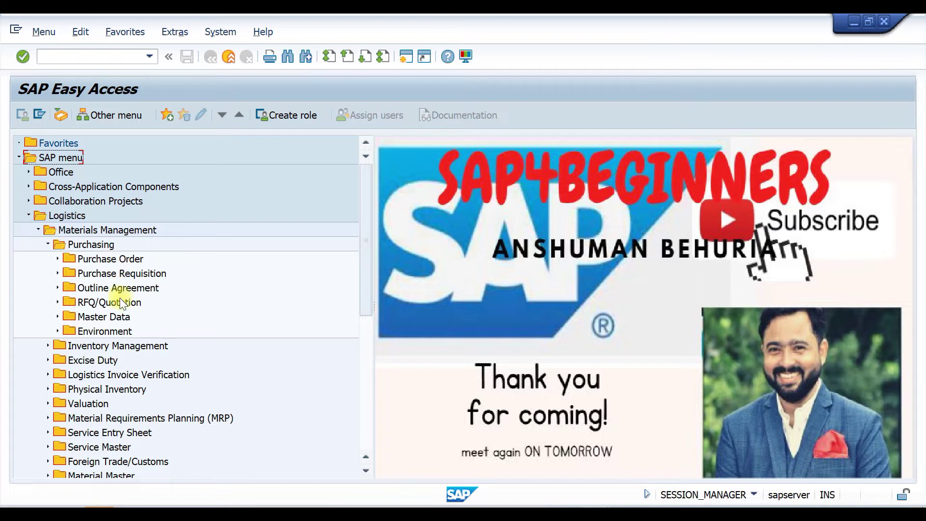
click(57, 316)
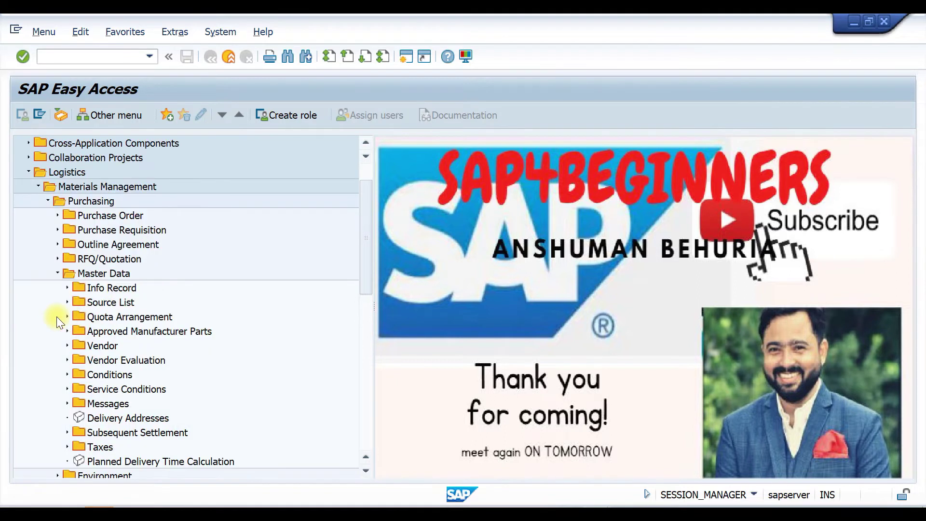
scroll(201, 227, down, 1)
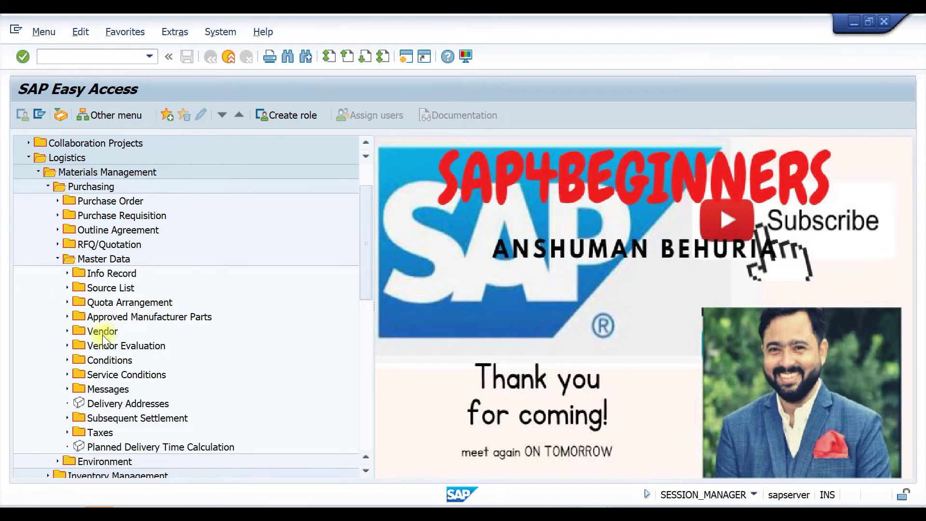
click(66, 331)
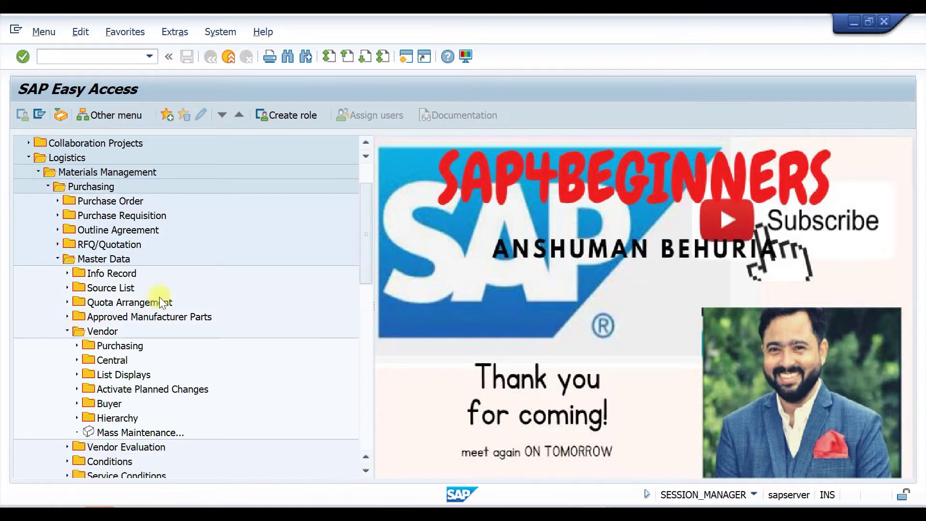
scroll(181, 271, down, 2)
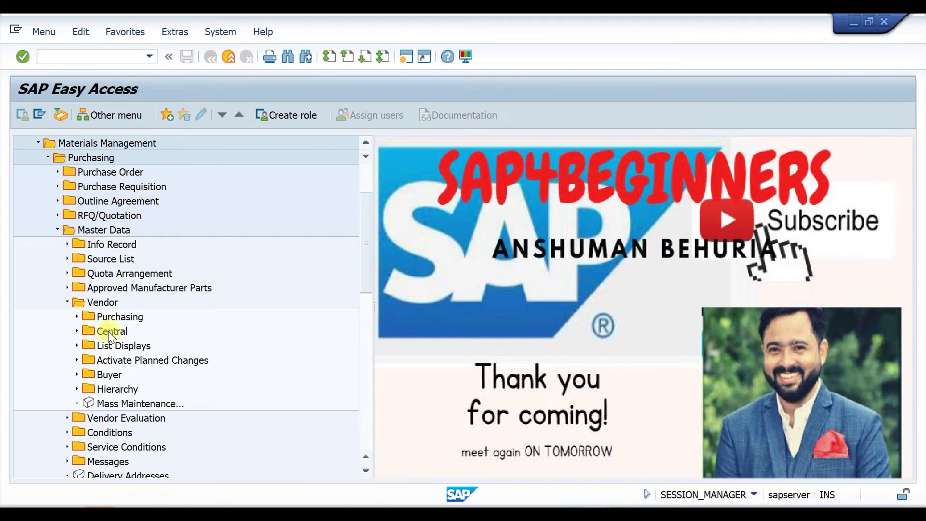
click(77, 317)
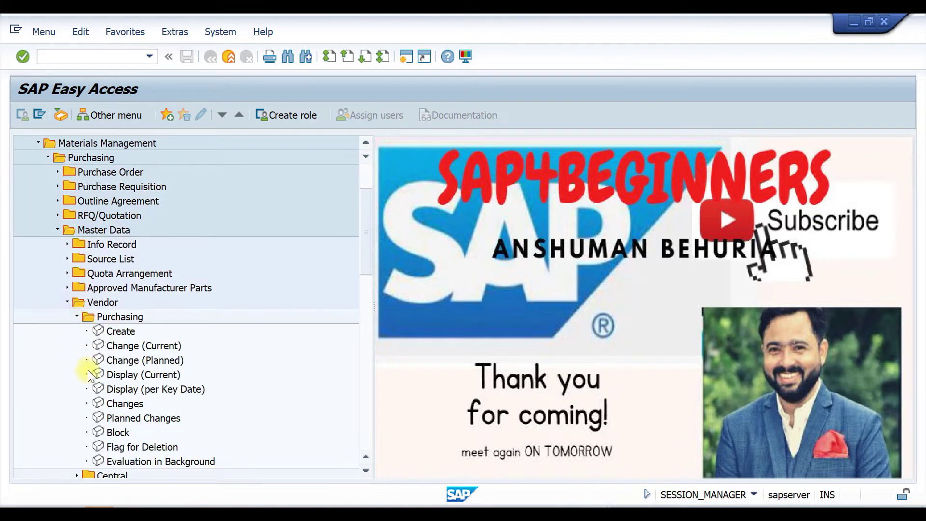
double_click(96, 329)
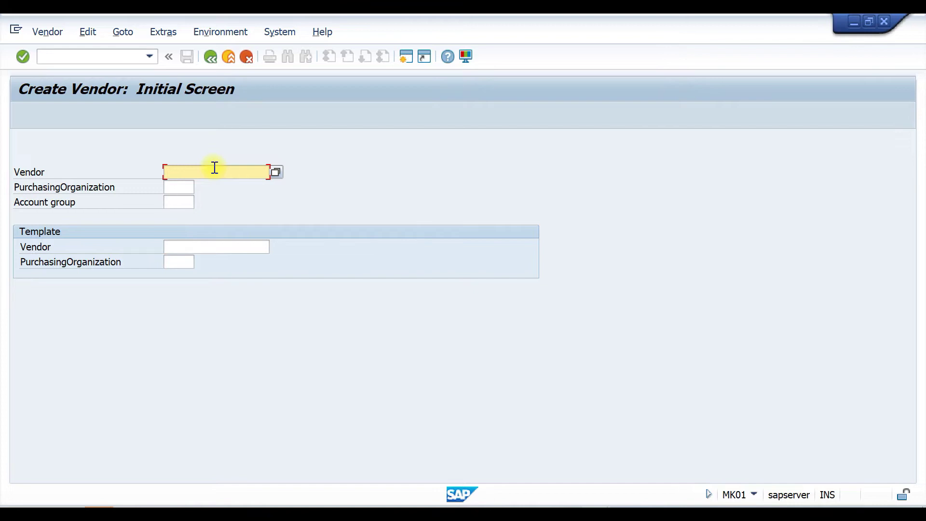
Enter P110 as the new vendor's purchasing organization and check the SAP customization details workbook in Excel.
click(181, 188)
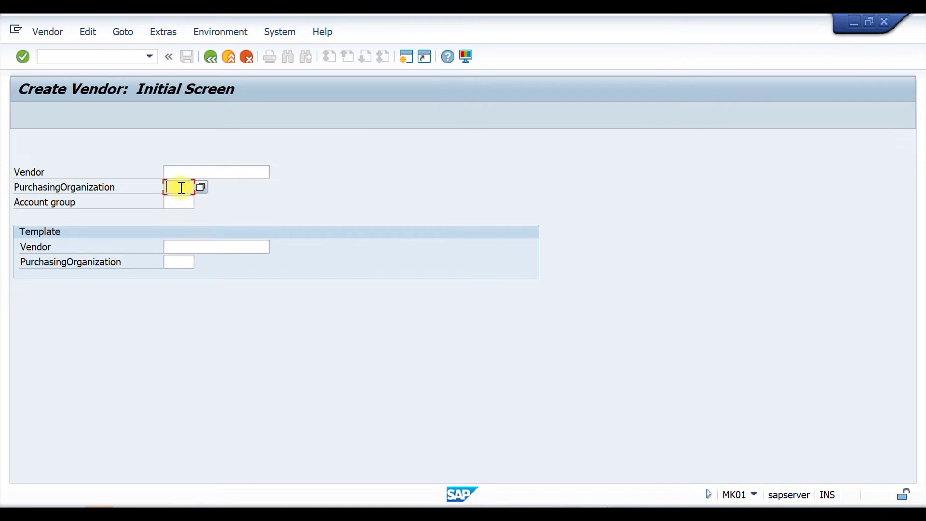
text(P110)
key(alt+Tab)
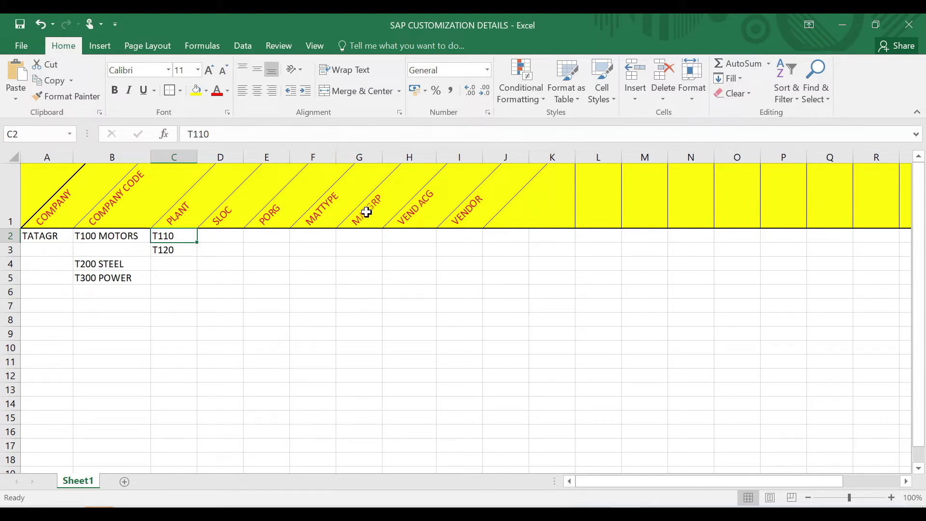
key(alt+Tab)
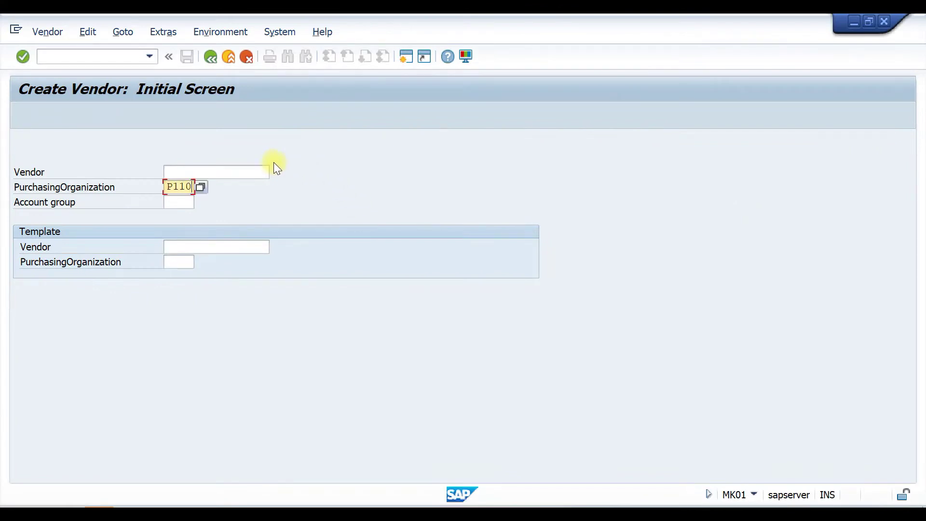
Set the vendor's account group to TMMV, leave the template fields empty and continue to the address data.
click(178, 205)
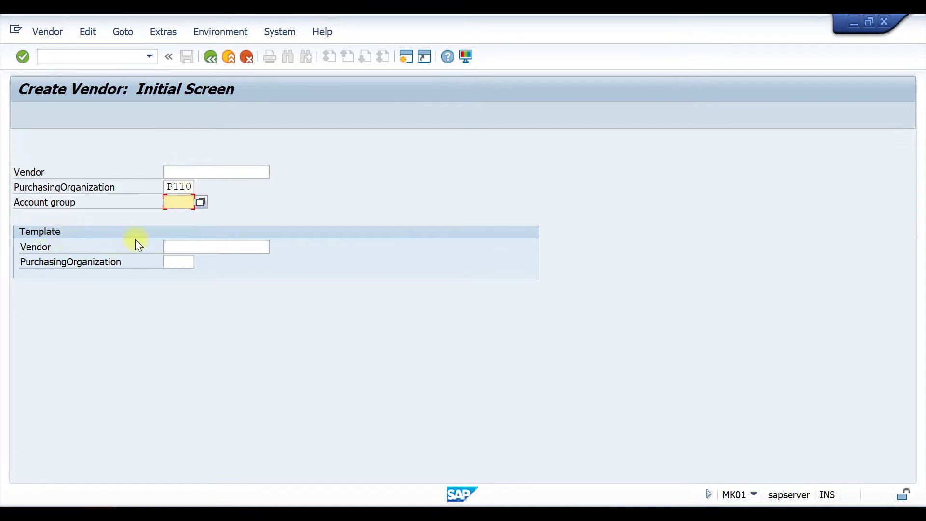
click(186, 246)
click(175, 260)
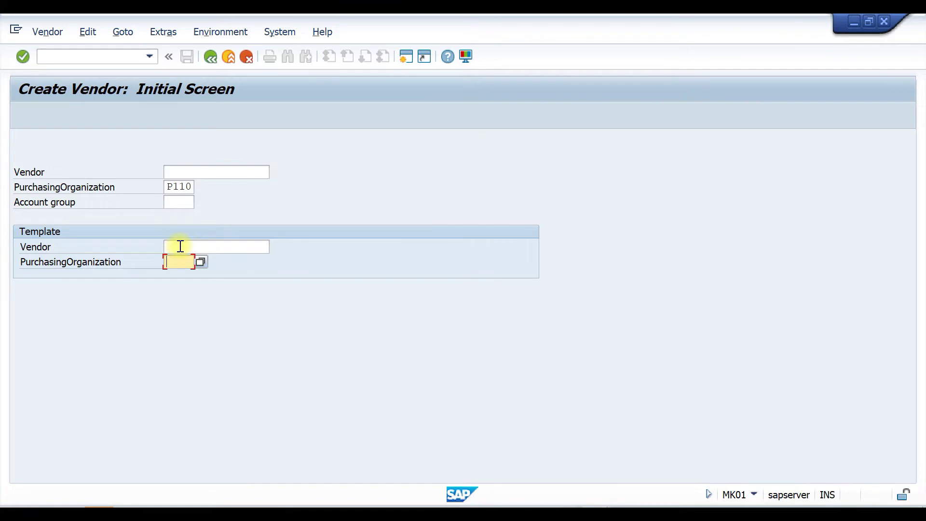
click(181, 202)
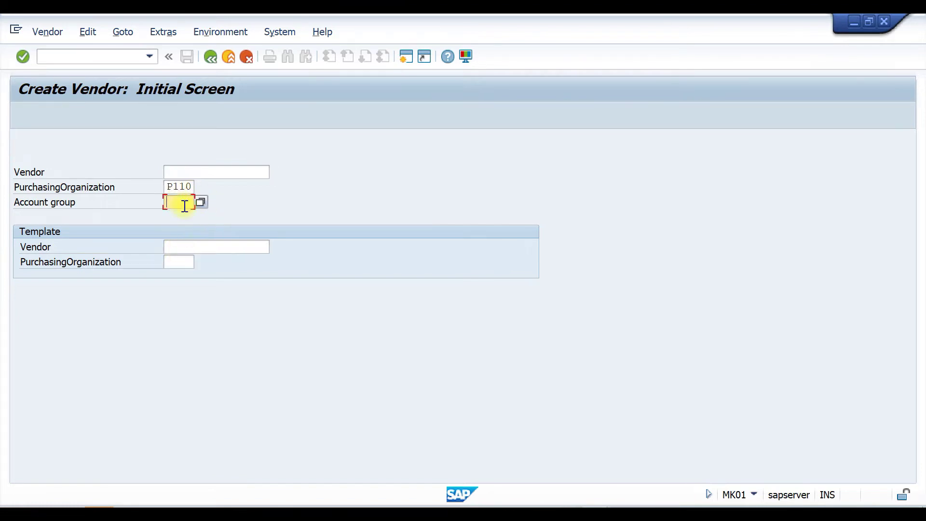
text(TMMV)
key(Return)
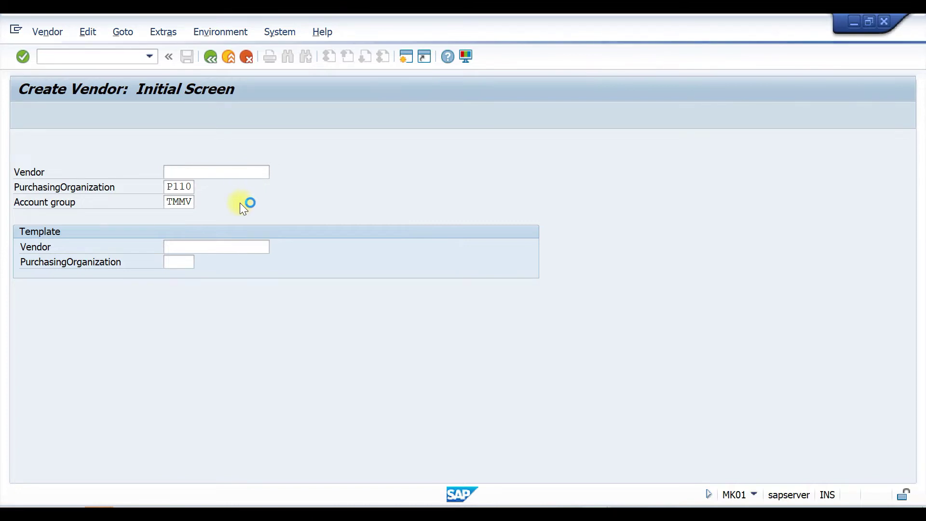
key(Return)
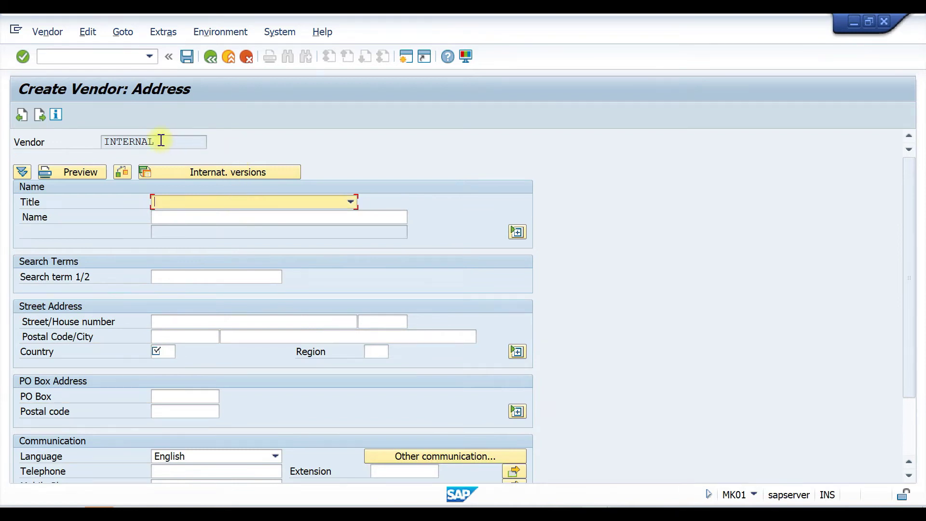
Set the vendor's title to Company and enter MINDA as both the name and the search term.
drag(161, 141, 86, 140)
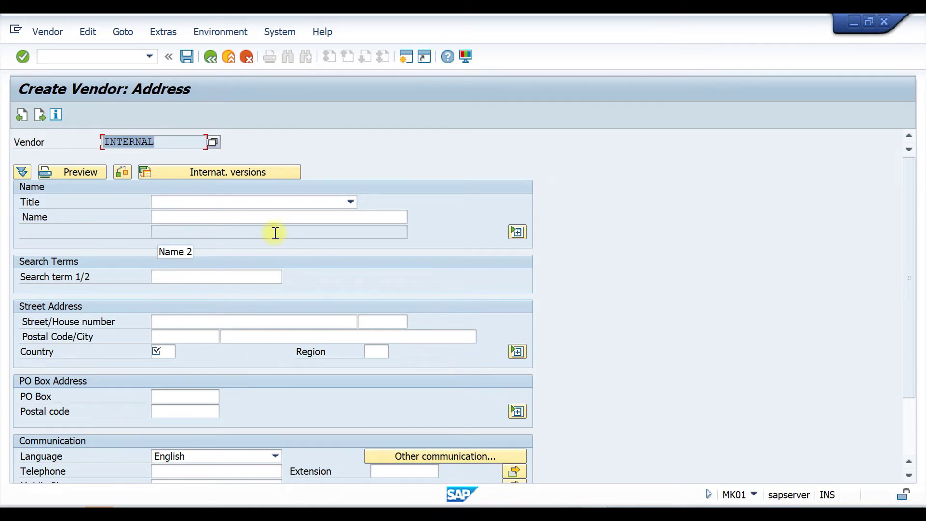
click(351, 203)
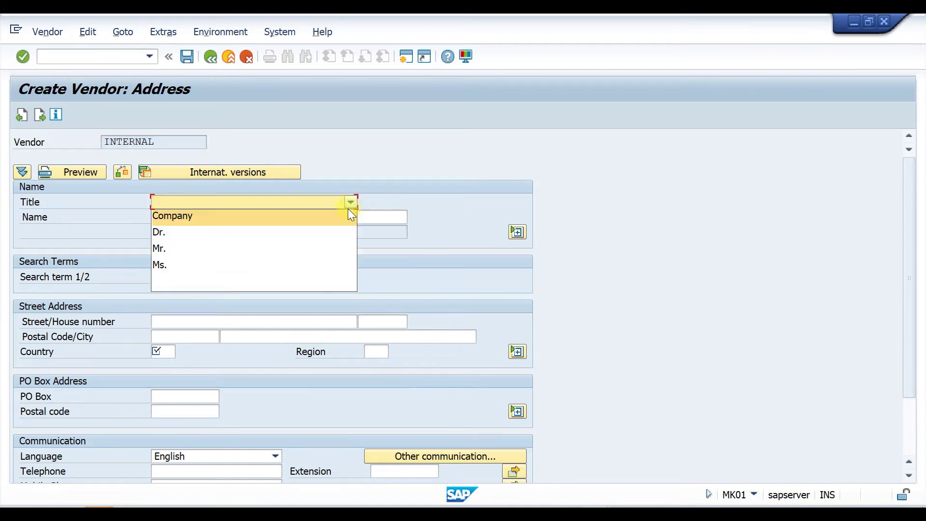
click(218, 221)
click(216, 220)
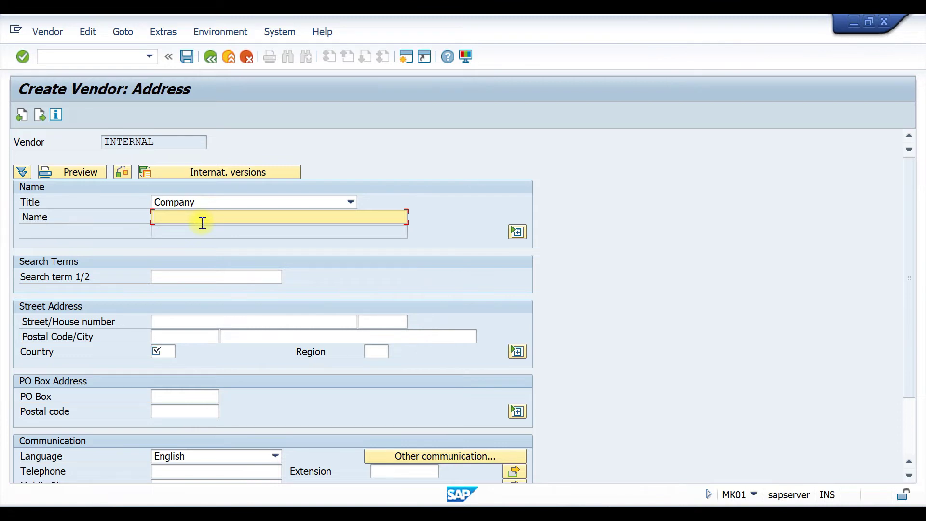
text(MINDA)
click(166, 278)
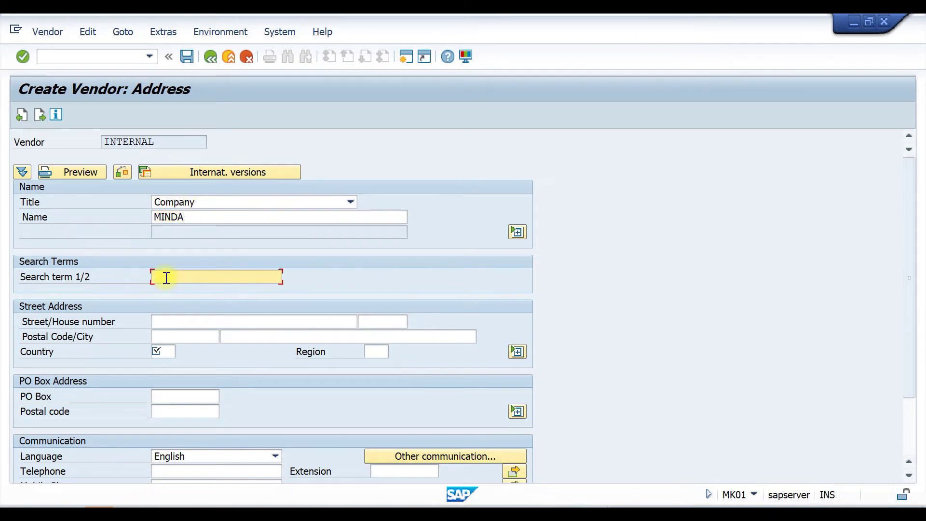
text(MINDA)
Fill in the street in the vendor's street address.
click(177, 317)
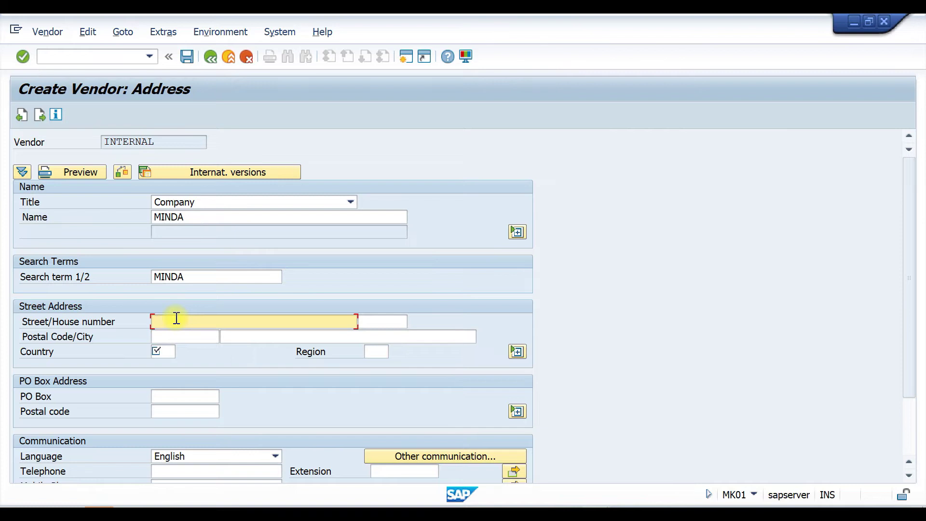
text(STREET N)
text(PO)
key(BackSpace)
key(BackSpace)
key(BackSpace)
text(NO-10)
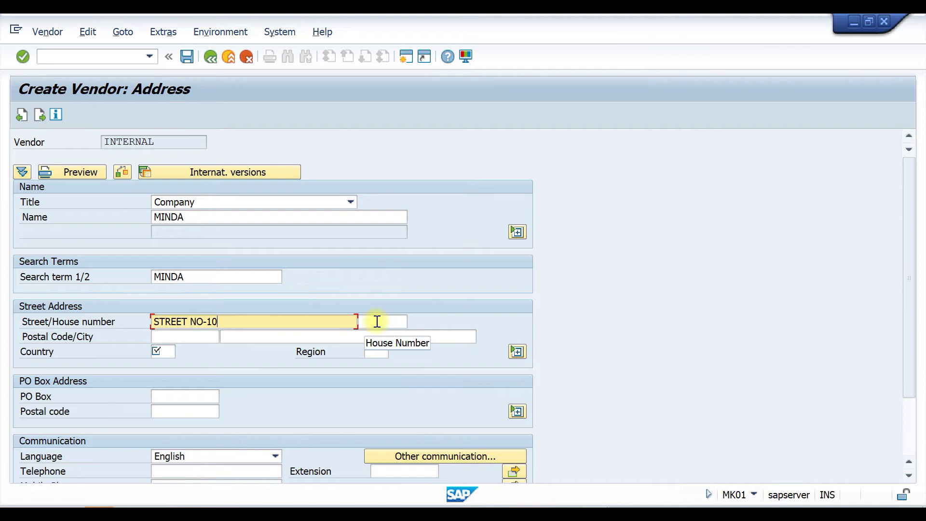
Set the vendor's country to IN and region to 30, and continue to the control data.
click(169, 351)
text(I)
click(167, 369)
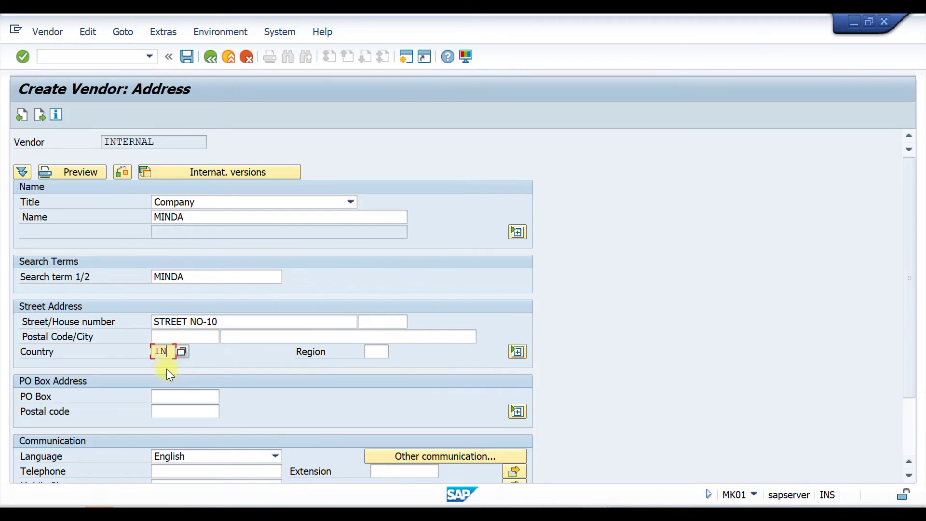
click(376, 351)
text(30)
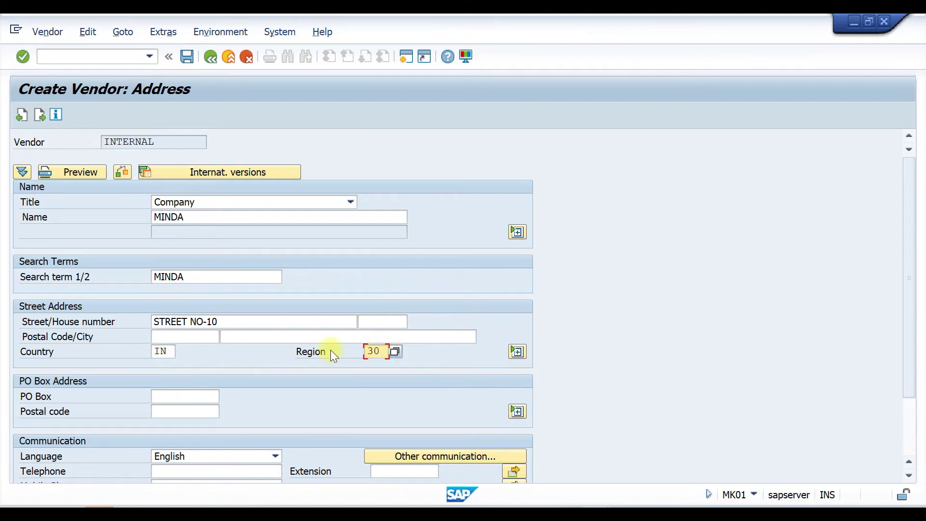
scroll(286, 369, down, 5)
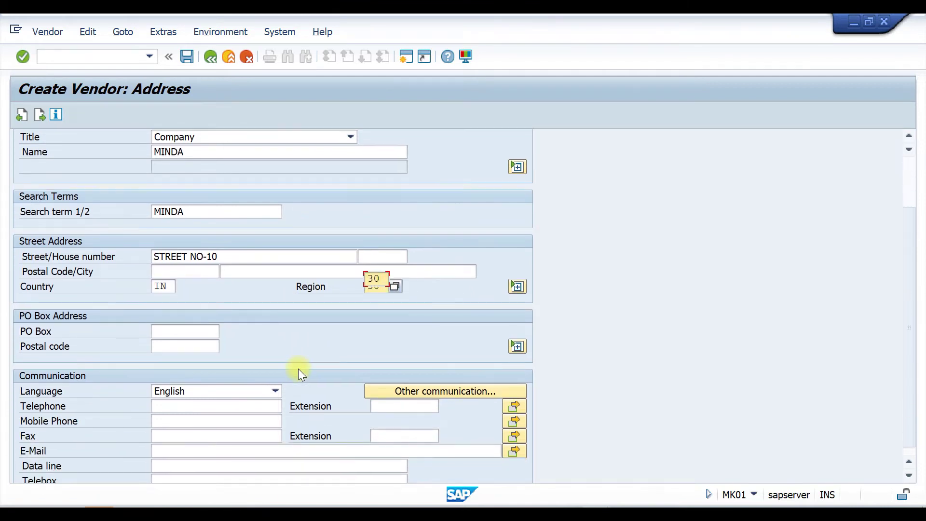
scroll(301, 368, up, 5)
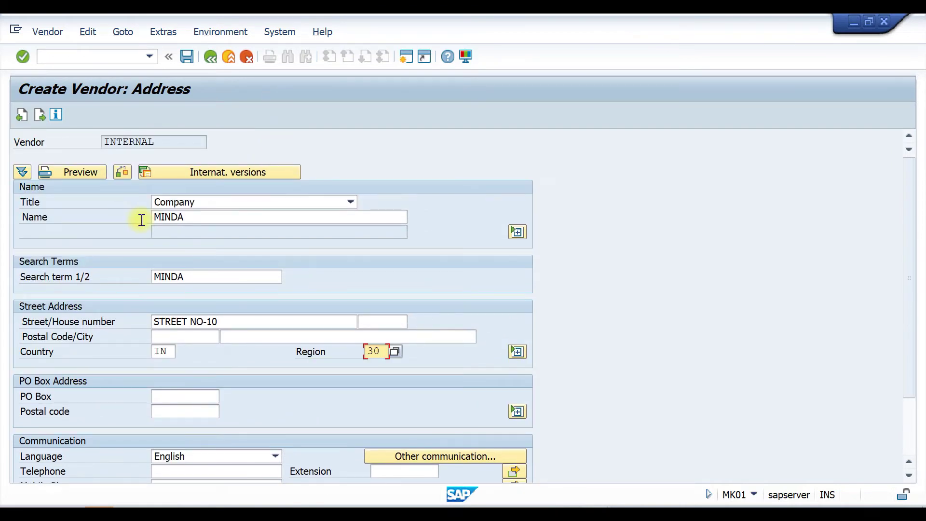
scroll(198, 210, down, 4)
key(Return)
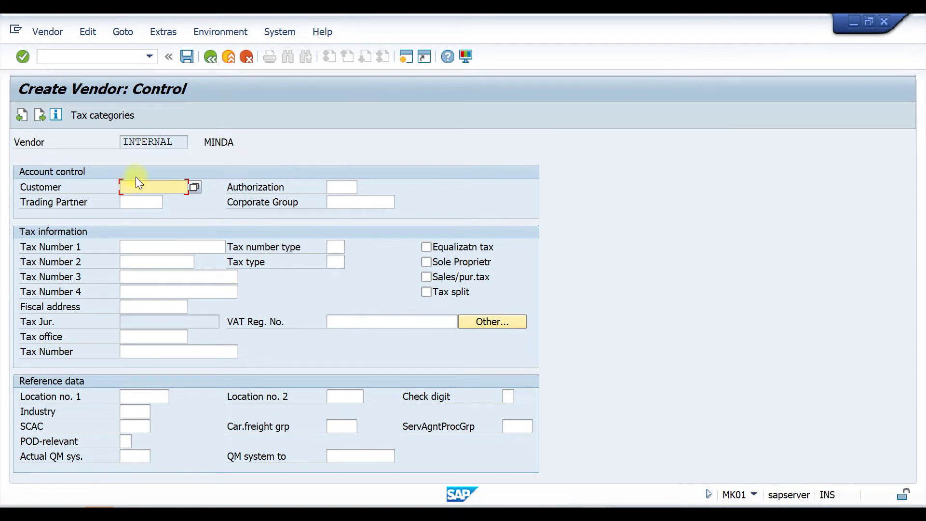
Leave the control data blank, continue to the purchasing data and set the order currency to INR.
drag(176, 141, 116, 141)
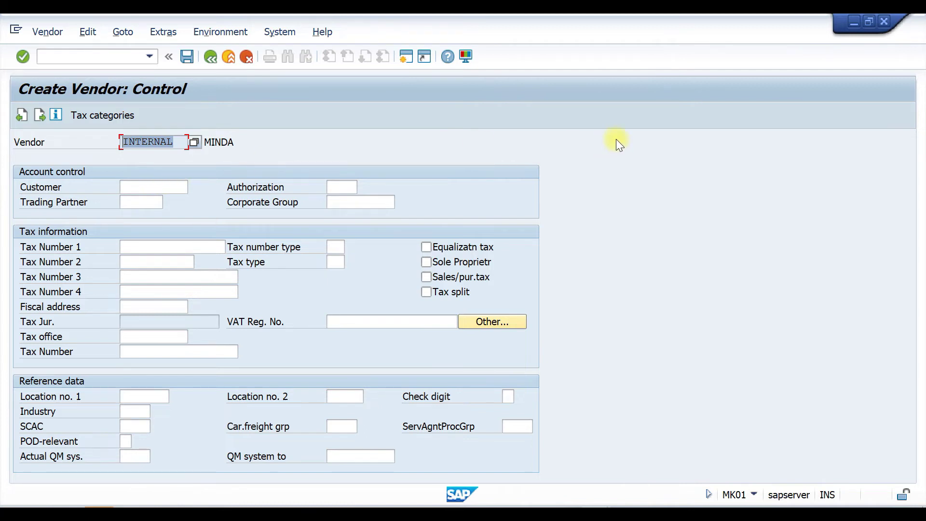
click(129, 184)
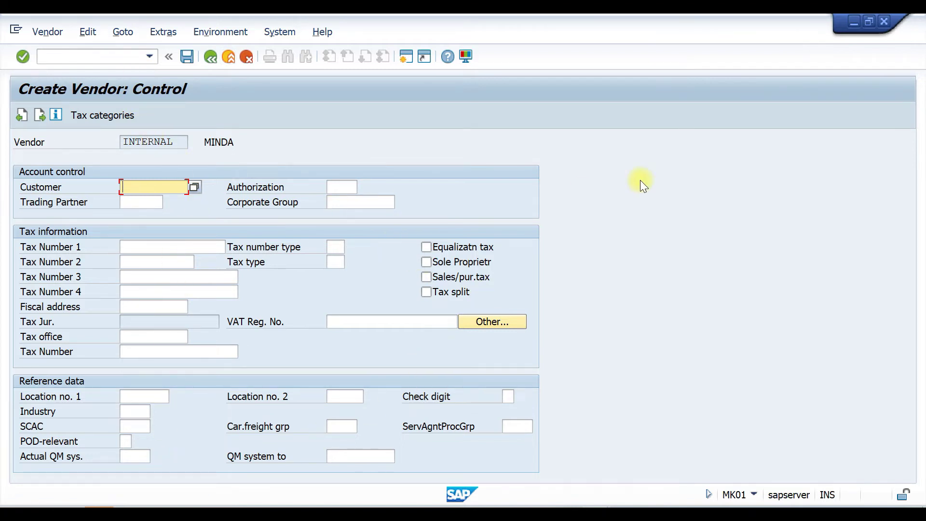
key(Return)
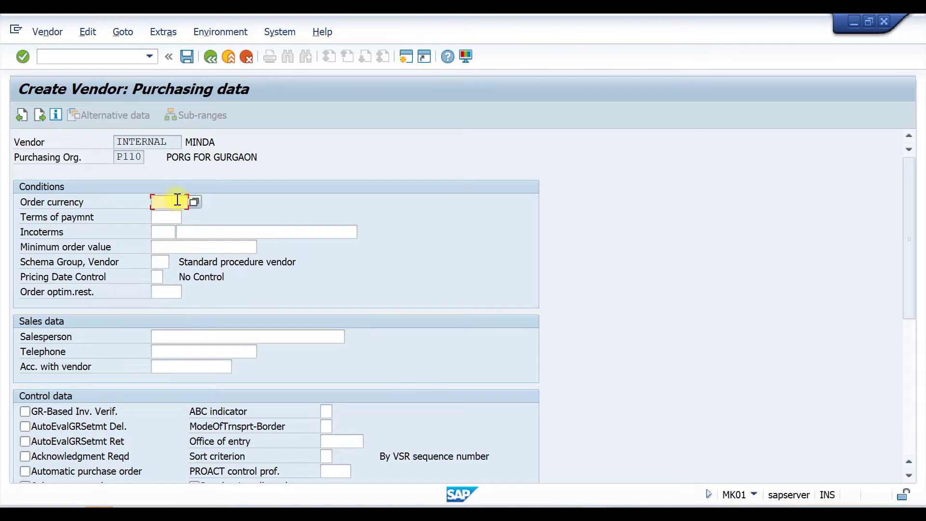
text(INR)
click(169, 216)
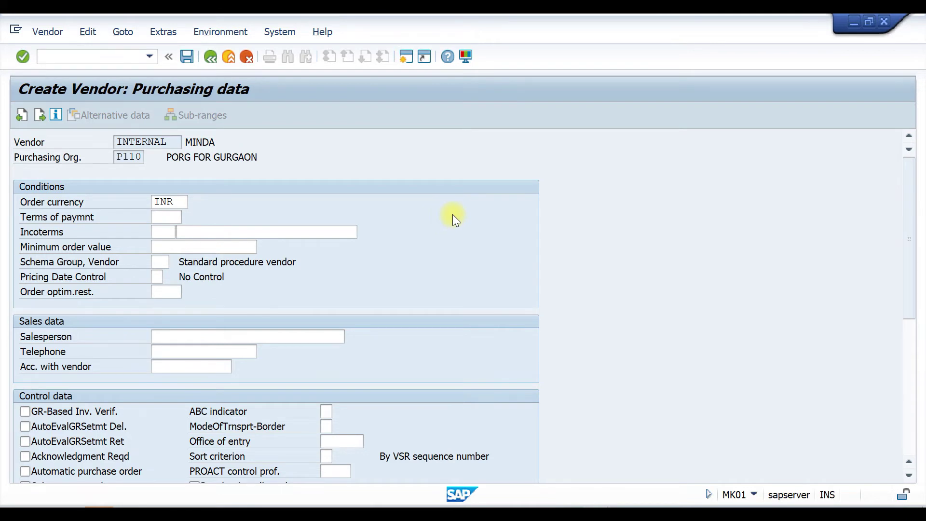
Switch to the SAP Easy Access session and display the SAP Customizing Implementation Guide with transaction SPRO.
key(shift+F3)
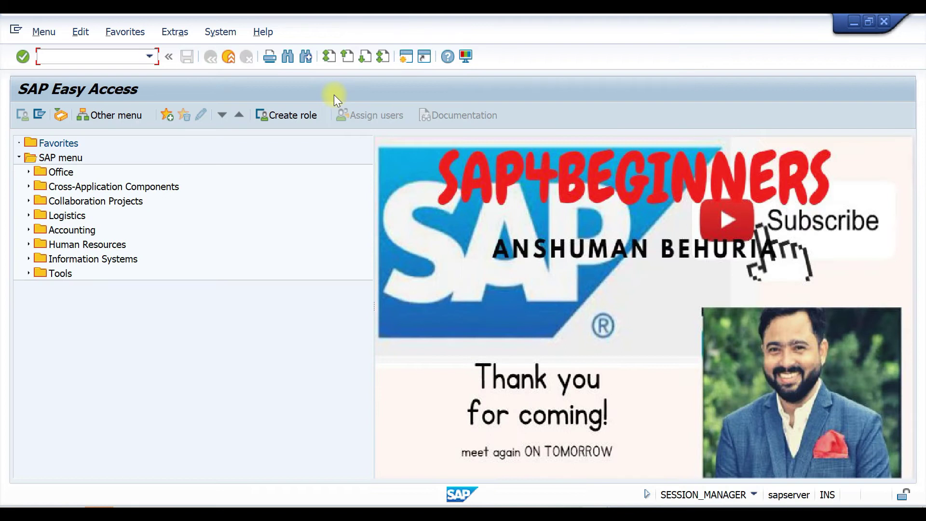
text(SPRO)
key(Return)
click(67, 117)
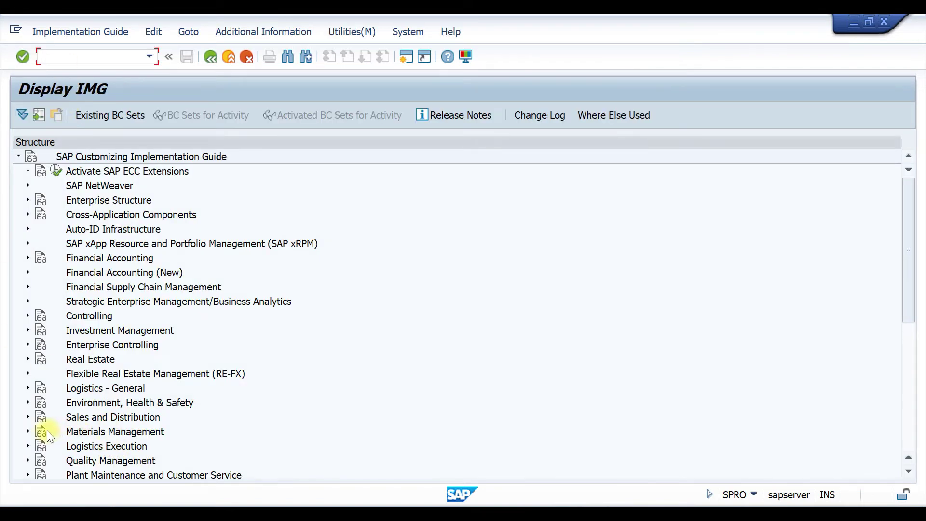
Open the Define Terms of Payment activity for the vendor master in Materials Management purchasing.
click(28, 432)
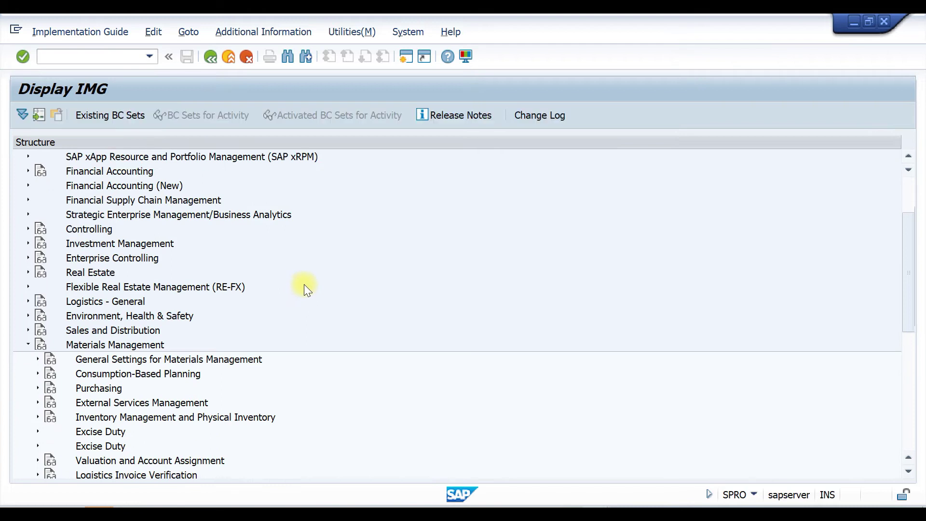
scroll(306, 285, down, 2)
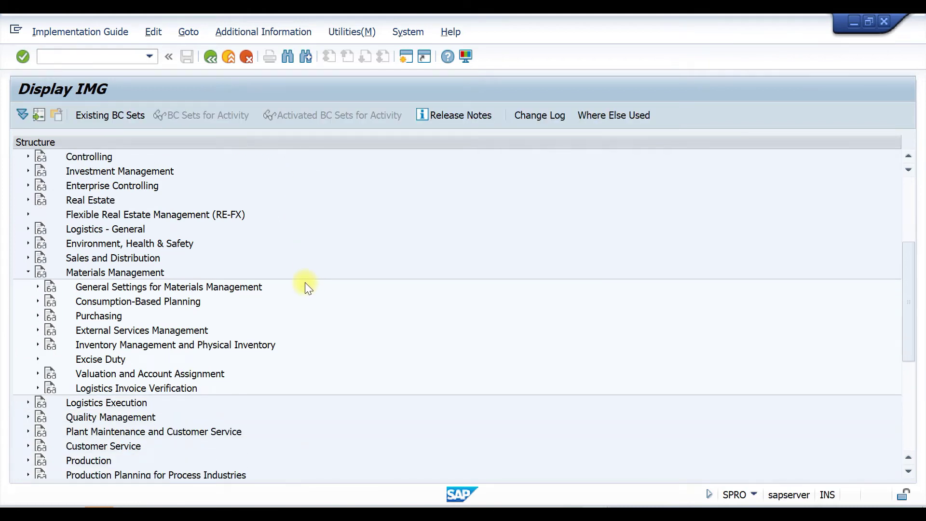
click(39, 315)
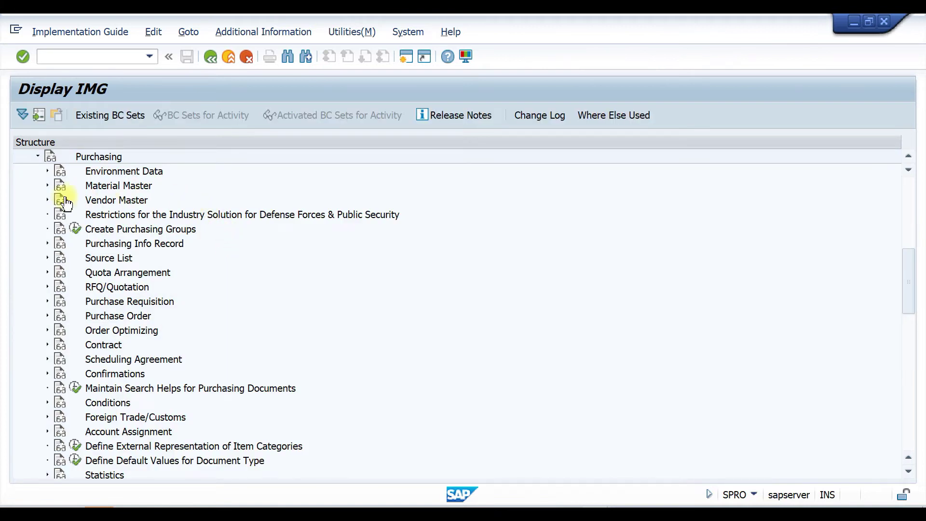
click(47, 199)
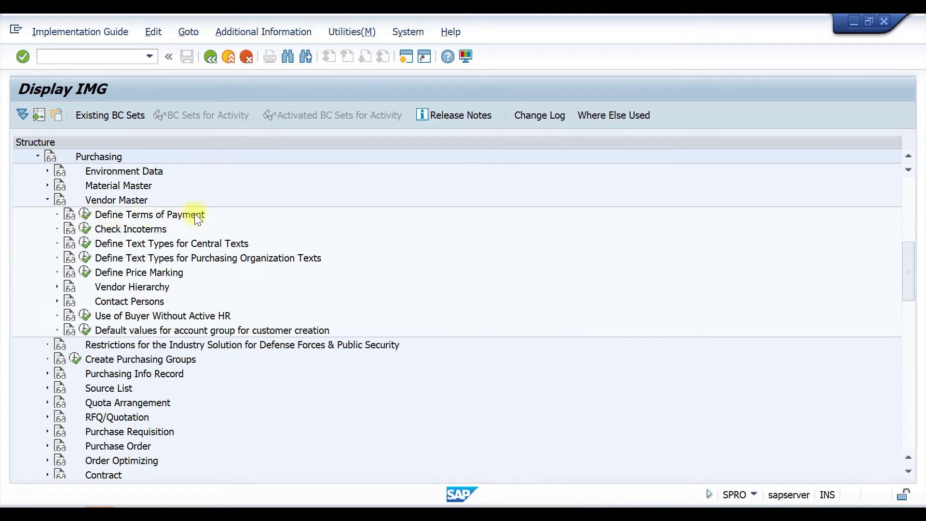
click(86, 215)
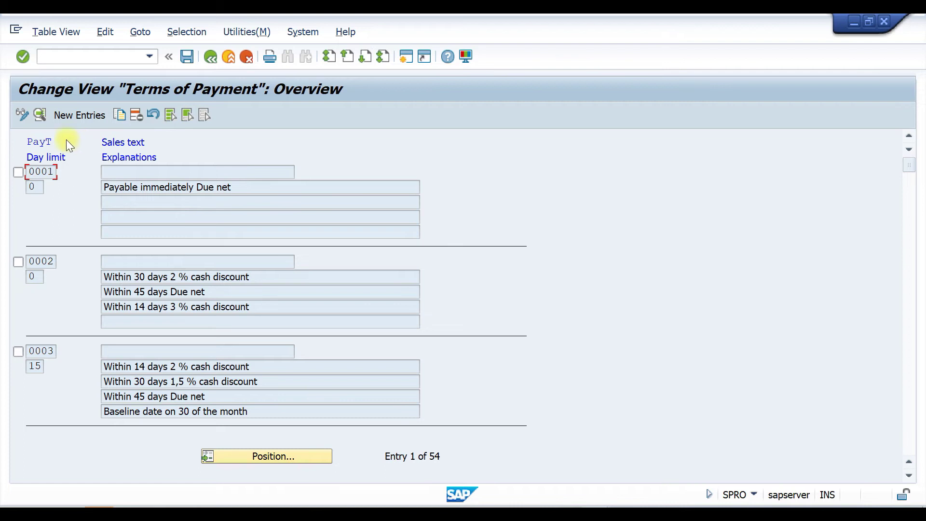
Create a new terms of payment entry TM01 with the sales text MINDA PAYMENT TERMS.
scroll(154, 325, down, 3)
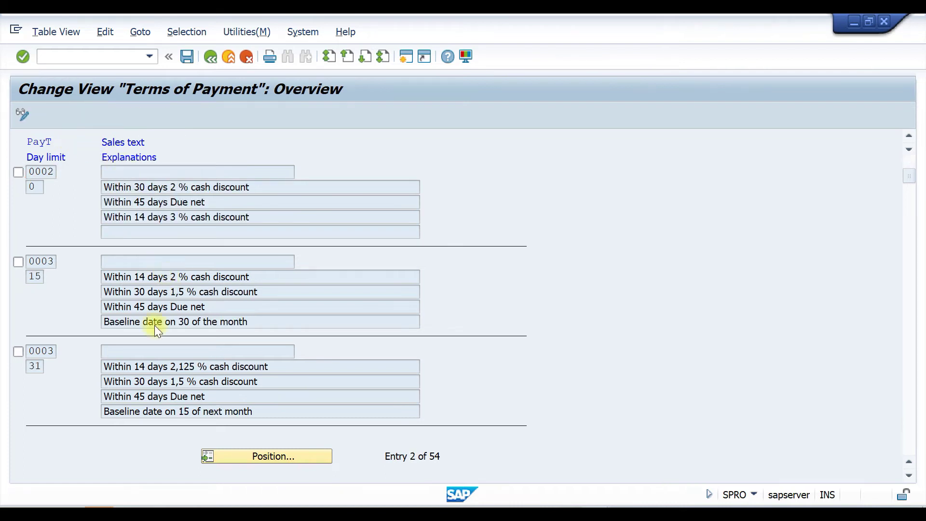
scroll(149, 339, up, 1)
click(72, 114)
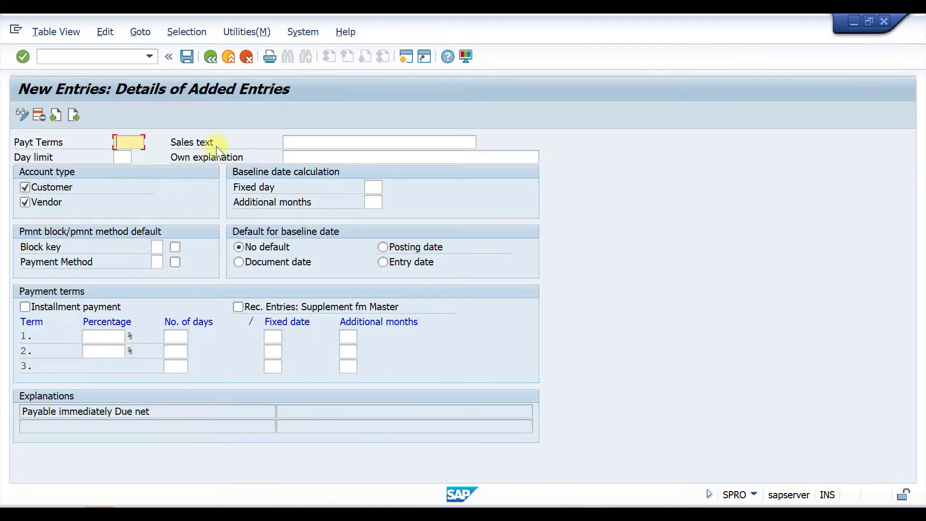
text(TM01)
click(357, 143)
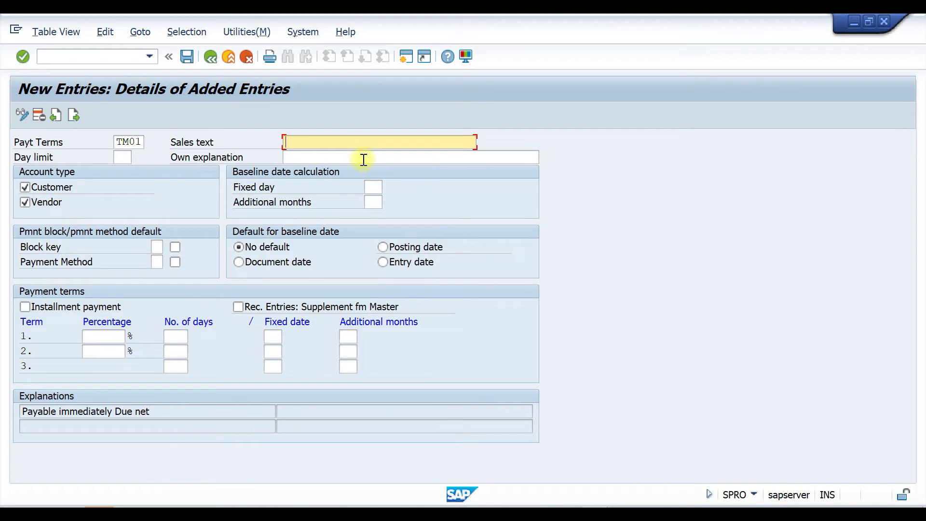
text(MINDA PAYMENT TERMS)
key(Return)
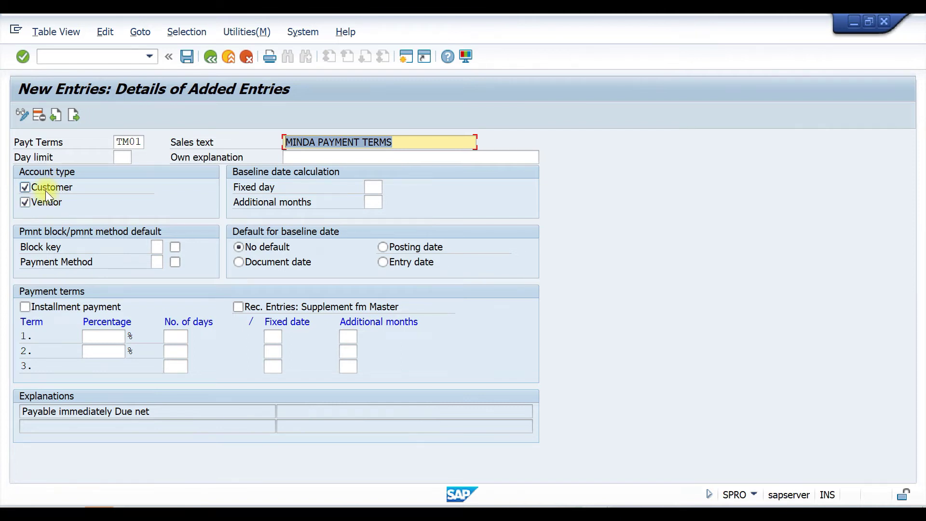
Set the payment method of TM01 to T, the Bank Transfer entry for country IN.
click(154, 261)
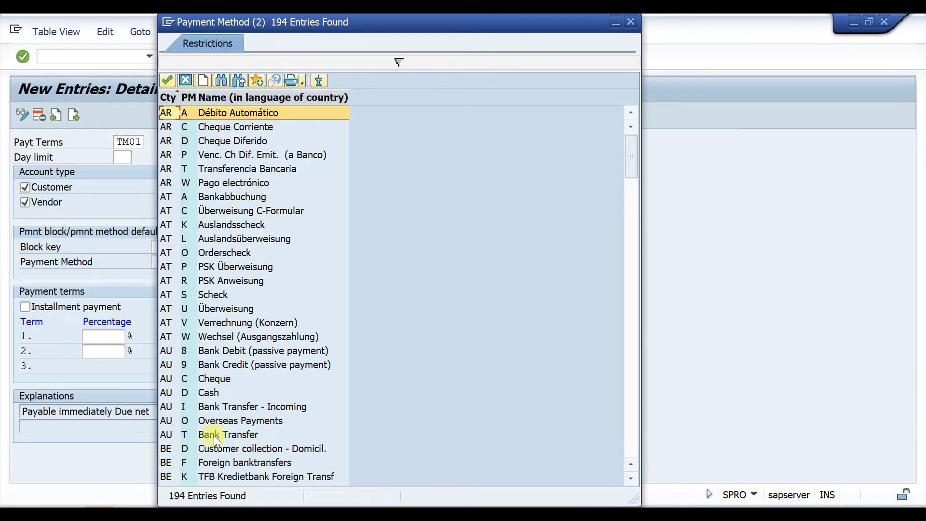
scroll(180, 355, down, 8)
scroll(182, 354, down, 20)
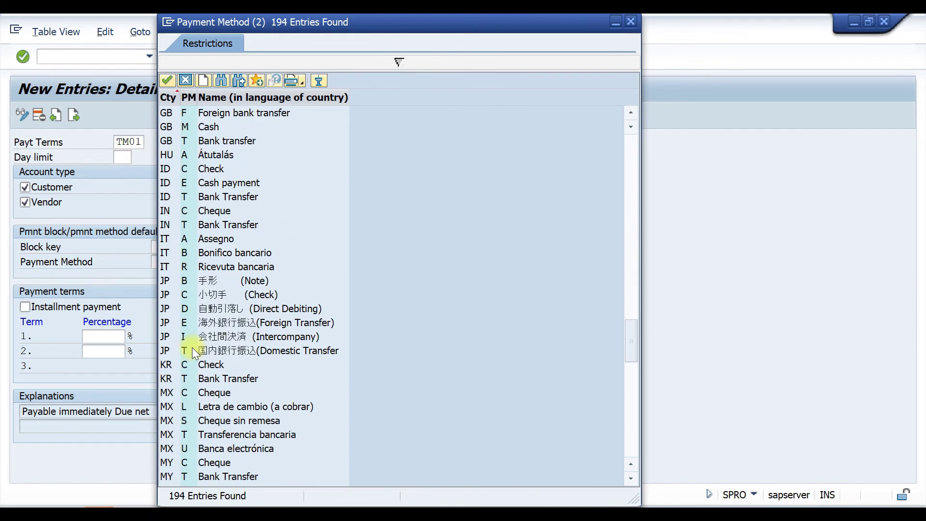
scroll(192, 348, up, 1)
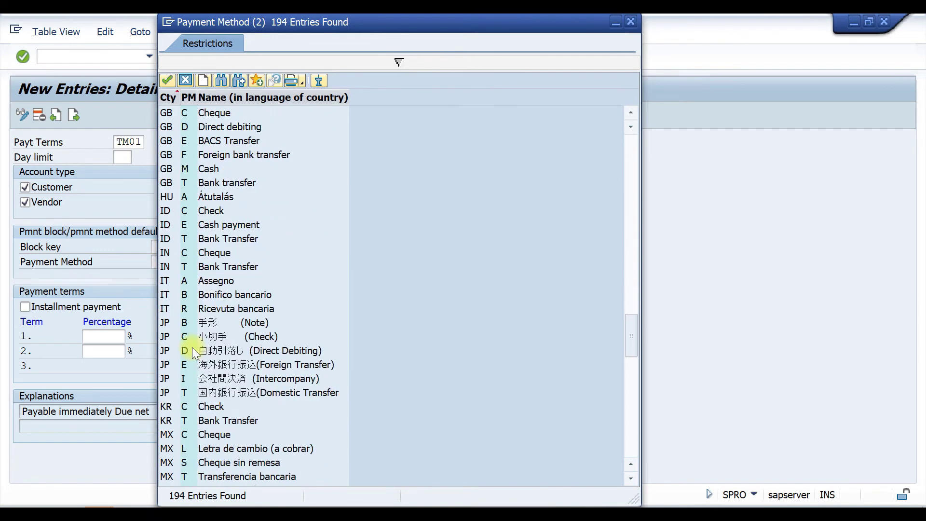
double_click(188, 267)
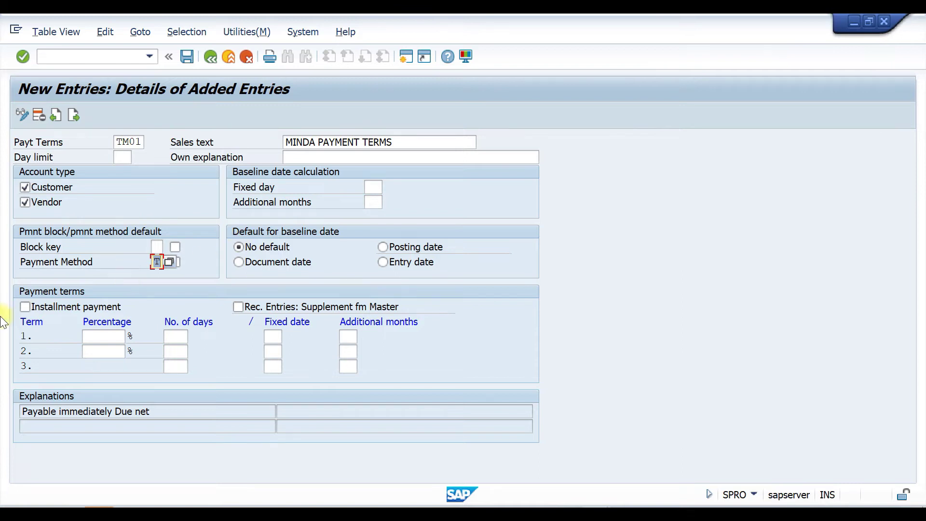
Mark TM01 as installment payment without term percentages or days, and save it in the proposed customizing request.
click(24, 306)
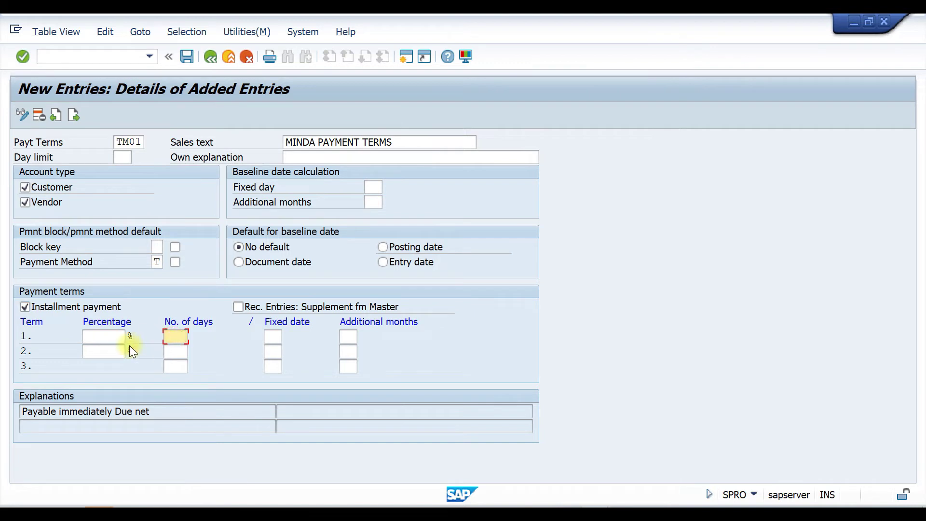
click(99, 352)
click(170, 350)
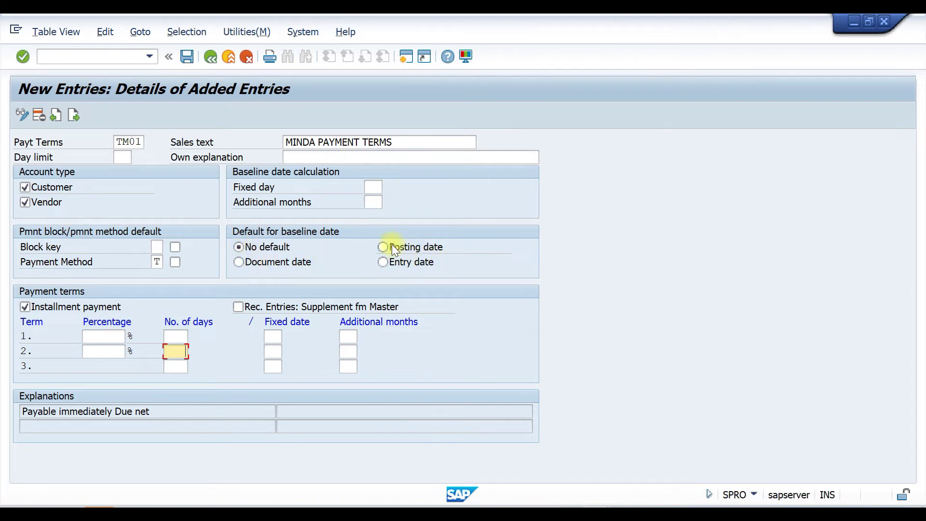
key(ctrl+s)
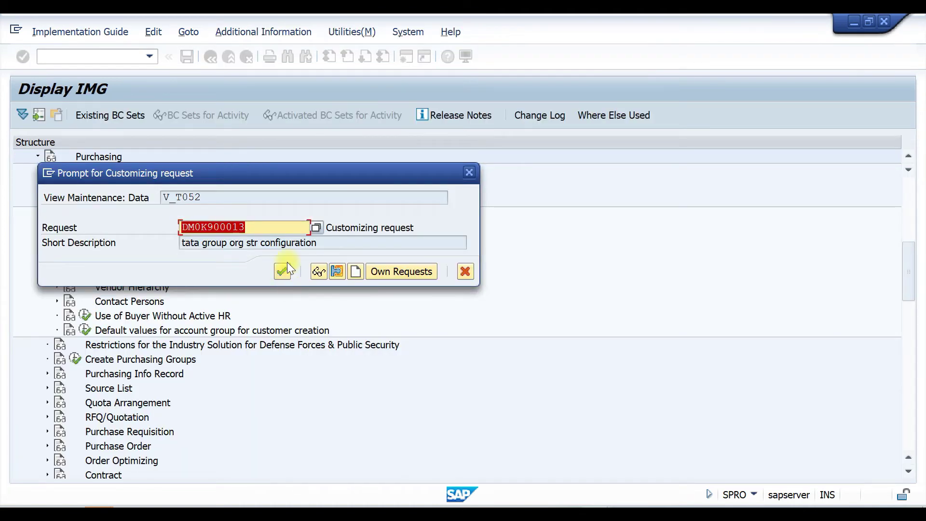
click(282, 272)
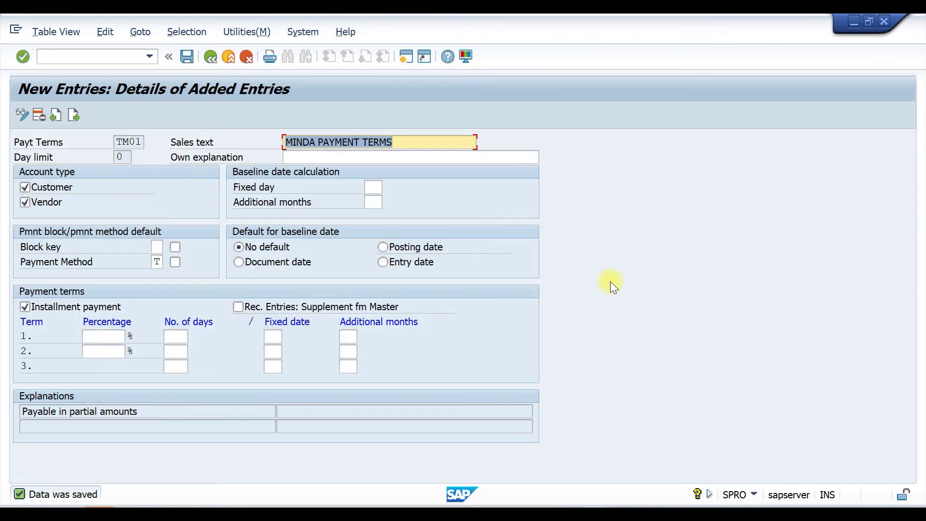
Return to the MINDA vendor's purchasing data and set the terms of payment to TM01, picking it from the value list.
key(alt+Tab)
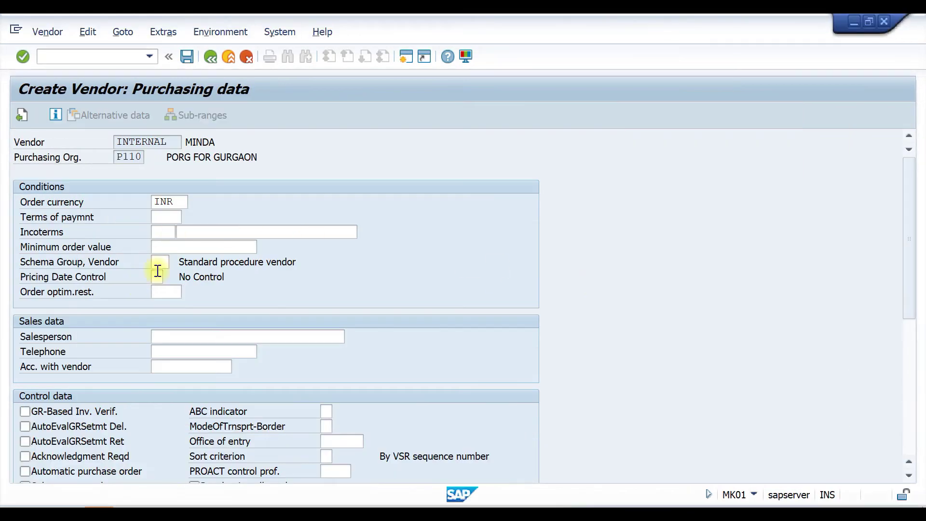
click(166, 218)
text(TM01)
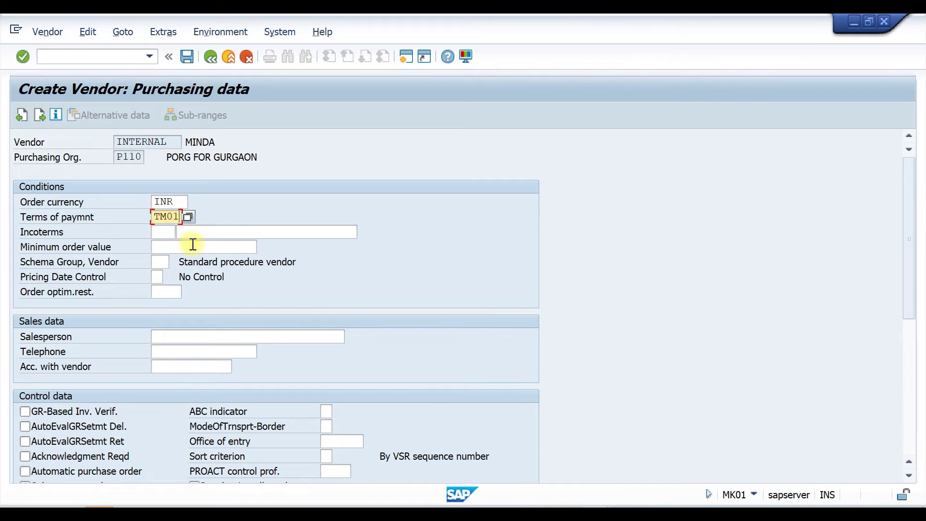
key(Return)
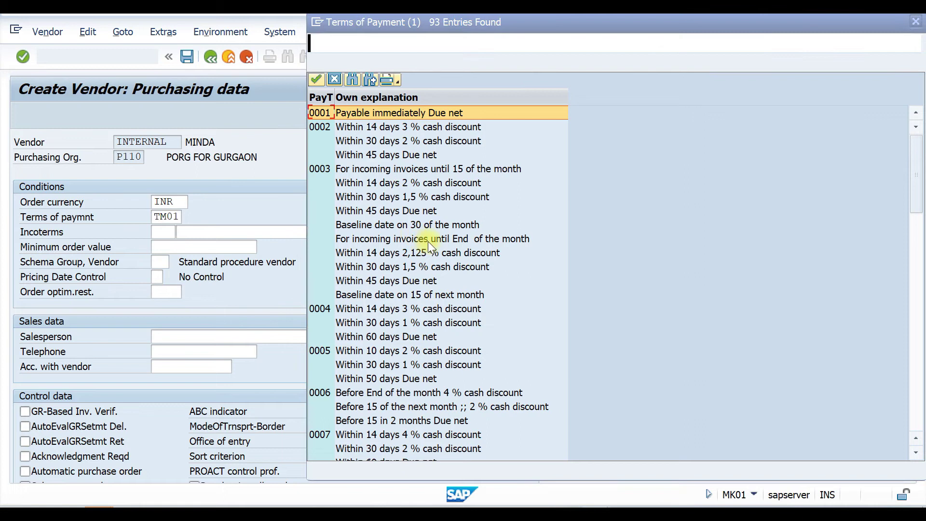
scroll(433, 245, down, 15)
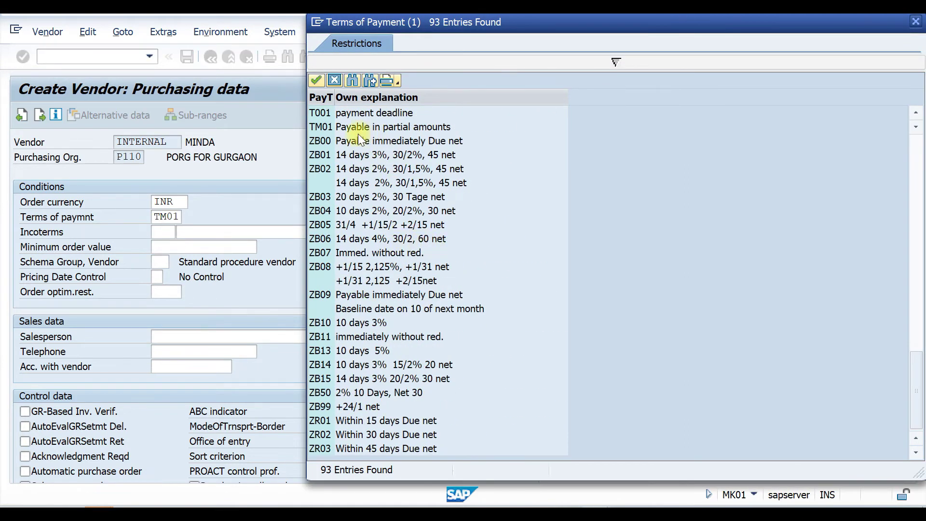
click(334, 126)
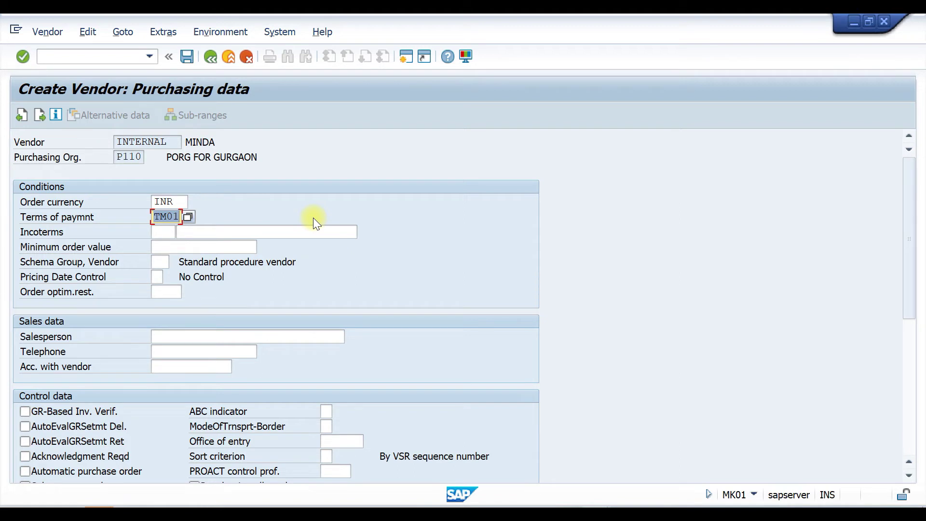
Review the available incoterms for the vendor, including CIP, and close the list without choosing one.
click(163, 232)
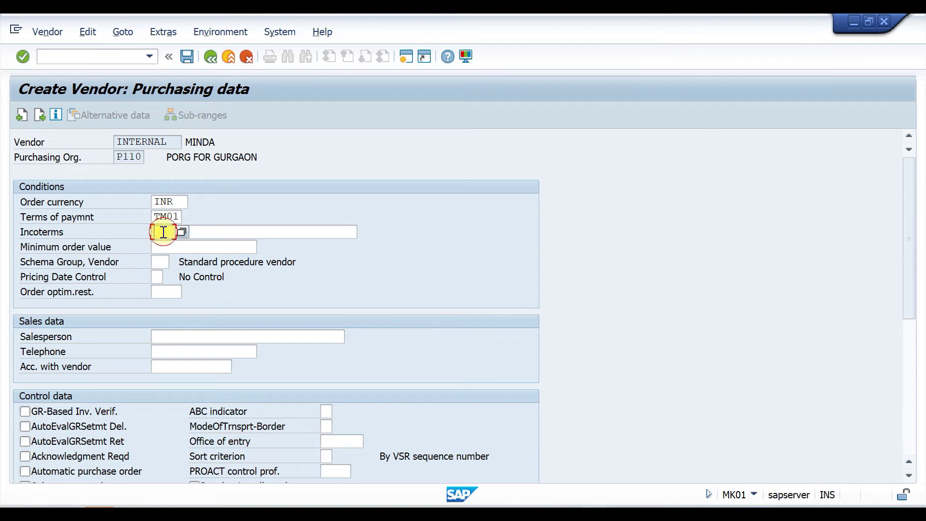
click(182, 232)
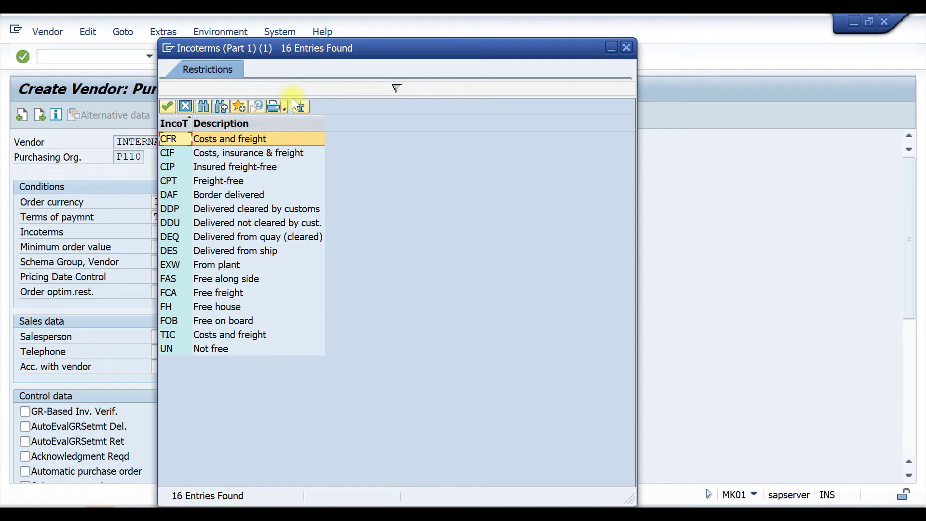
click(233, 167)
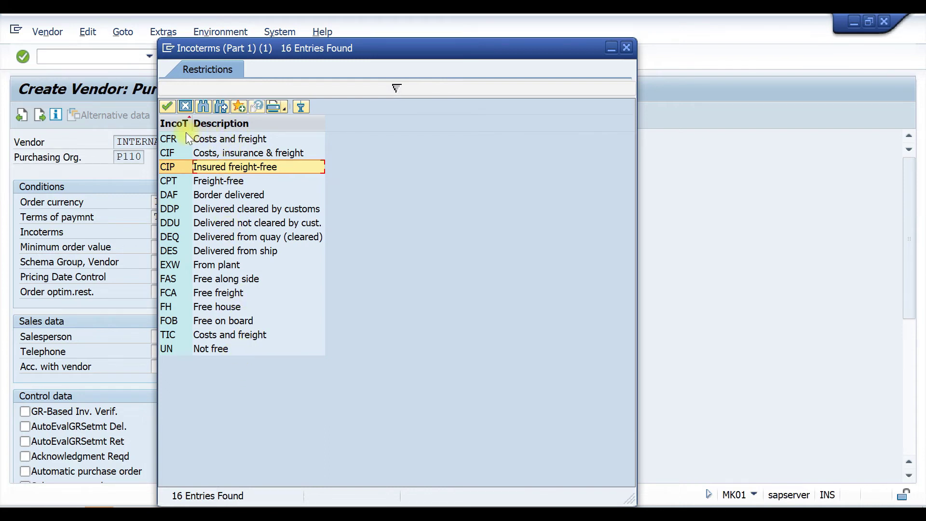
click(627, 47)
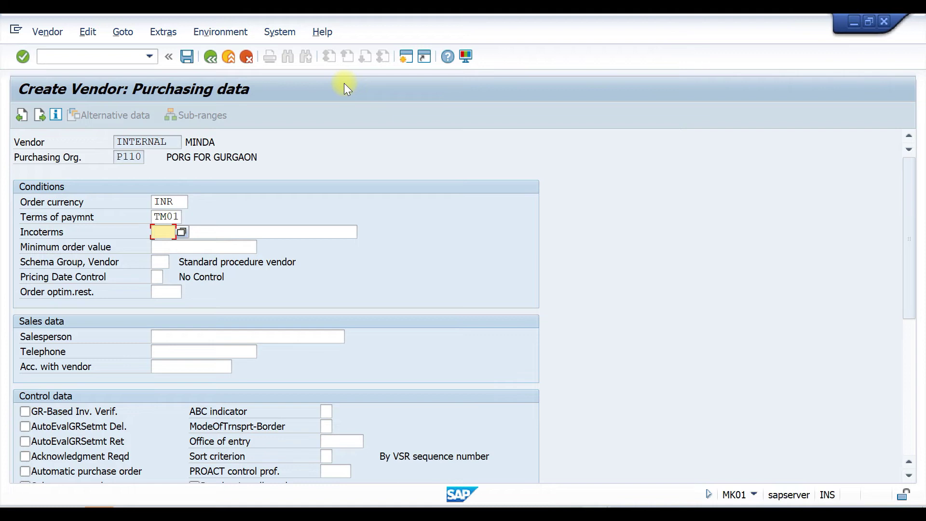
Return to the customizing session, leave the terms of payment view, open Check Incoterms for the vendor master and look through its entries.
key(alt+Tab)
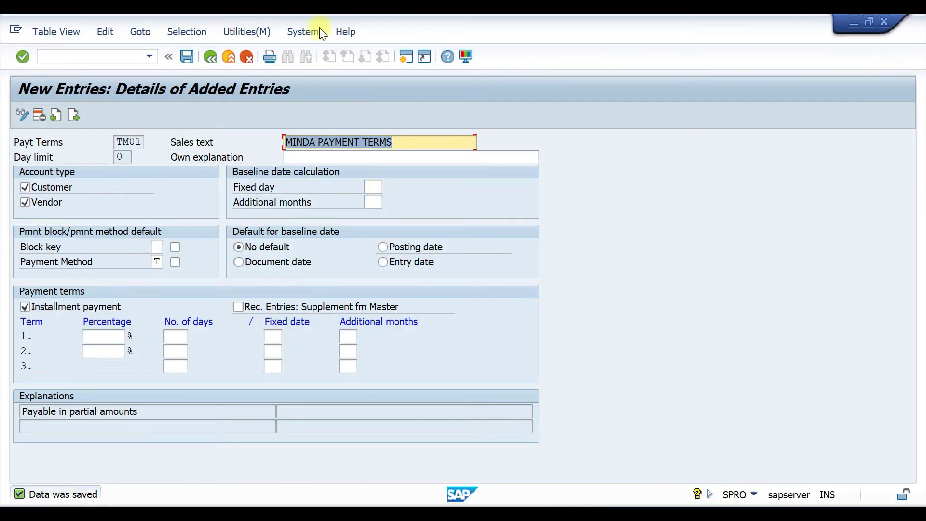
click(208, 59)
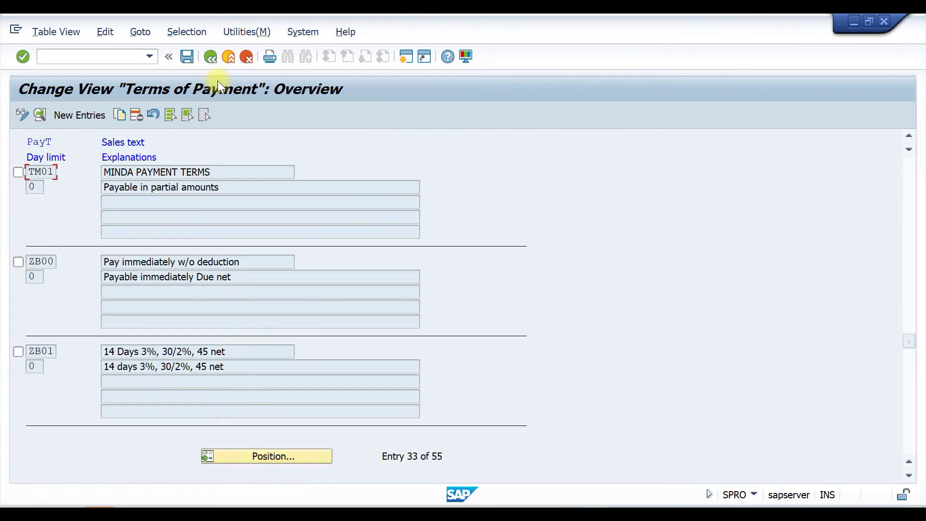
click(209, 56)
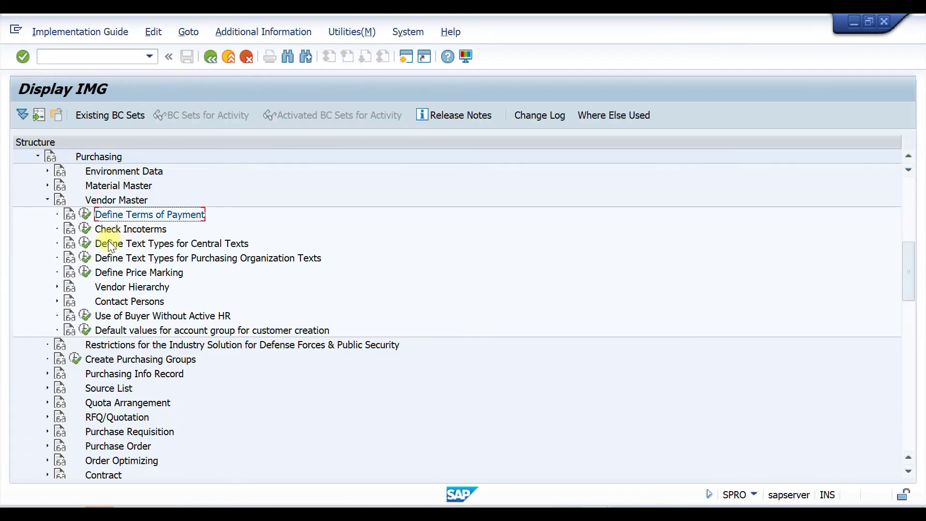
click(85, 231)
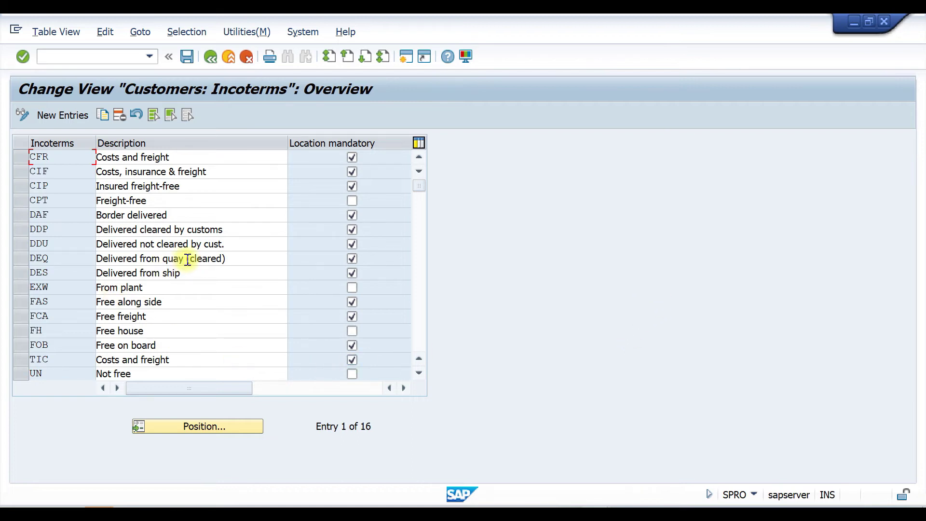
scroll(190, 262, down, 1)
scroll(191, 267, down, 4)
scroll(184, 270, up, 2)
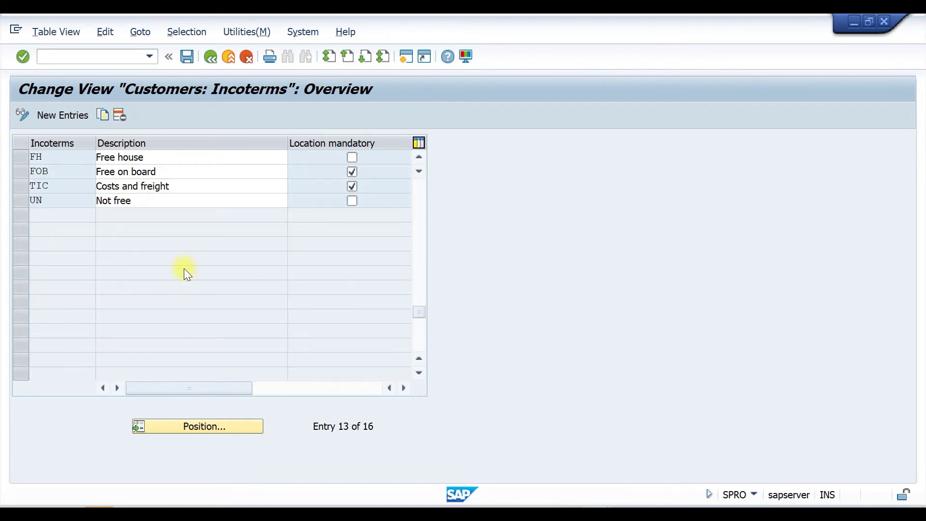
scroll(187, 271, up, 3)
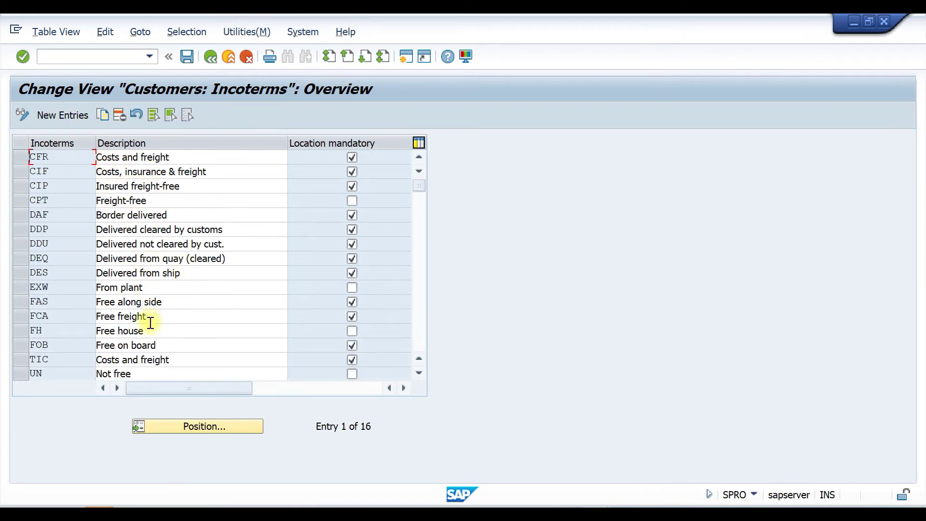
scroll(152, 341, down, 2)
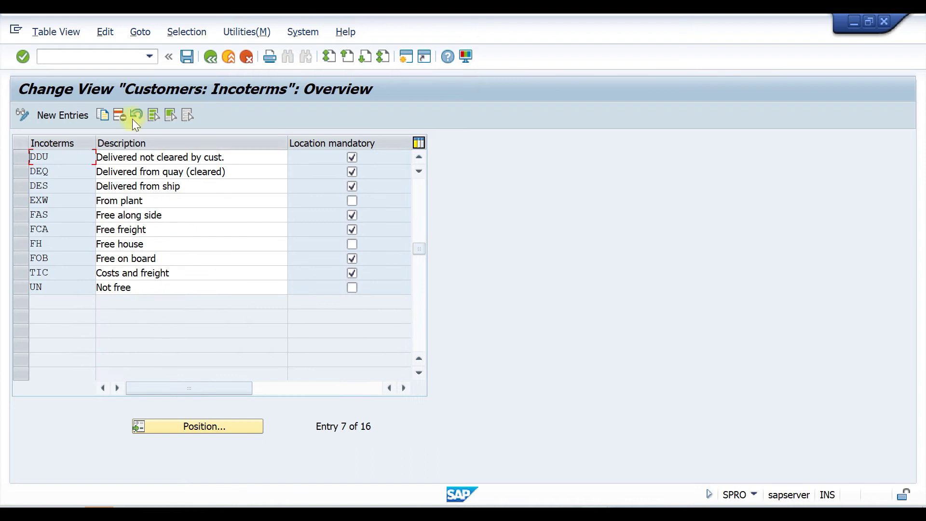
Look at the blank new-entries table for incoterms, leave it without adding one, and return to the vendor's purchasing data.
click(65, 117)
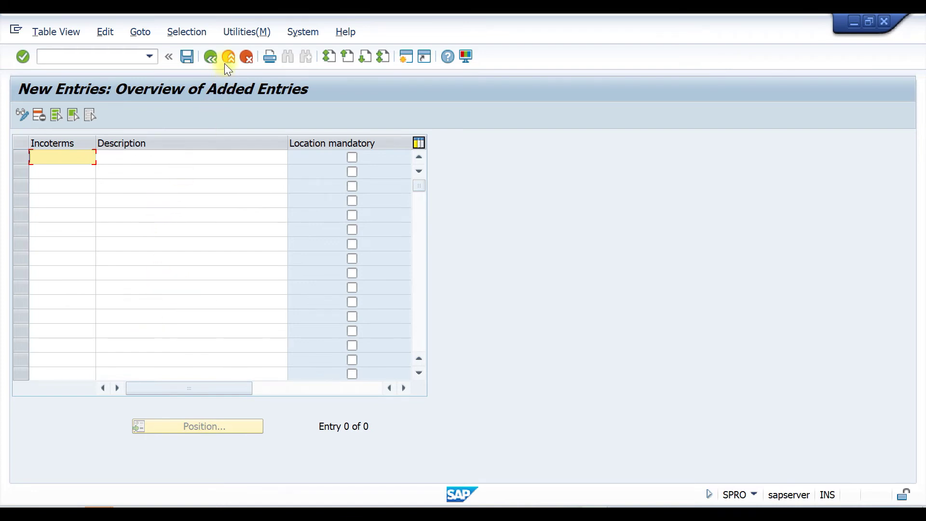
click(211, 56)
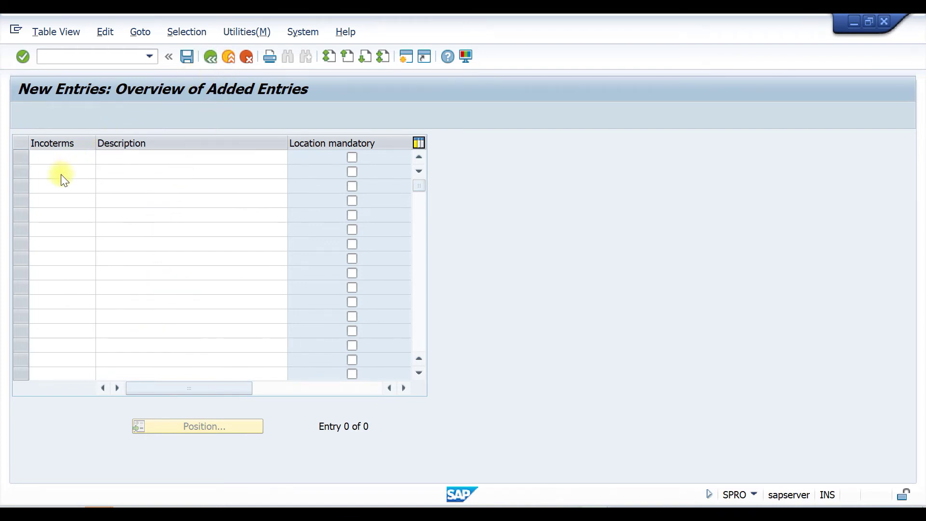
key(alt+Tab)
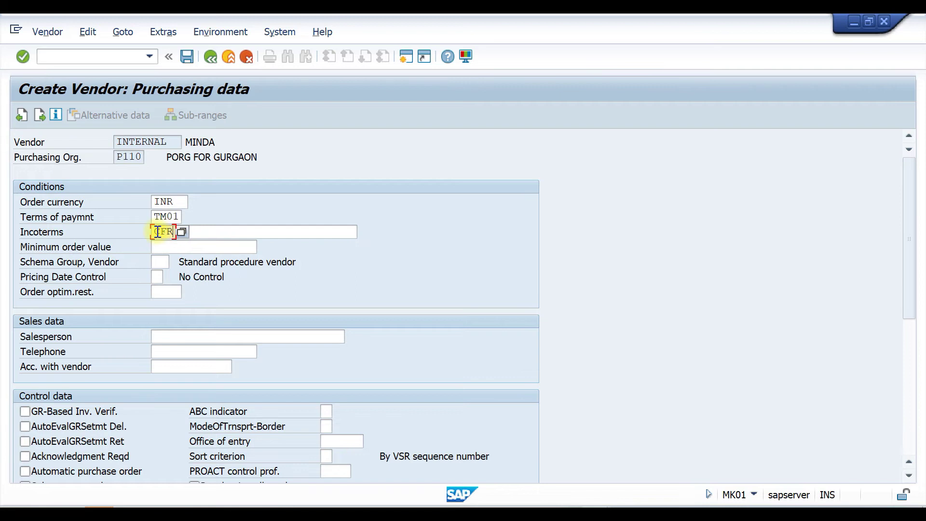
Set the vendor's incoterms to CIP from the value list and enter a minimum order value of 10000.
click(183, 232)
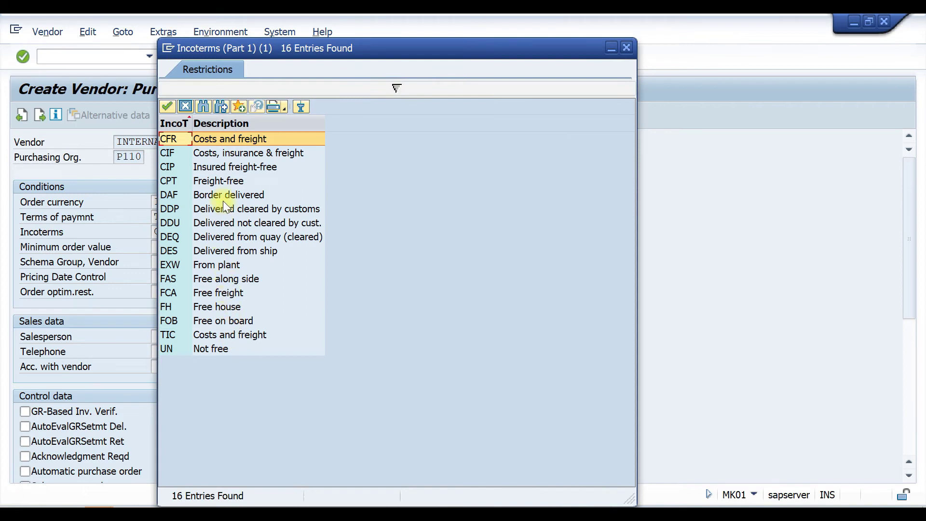
double_click(227, 165)
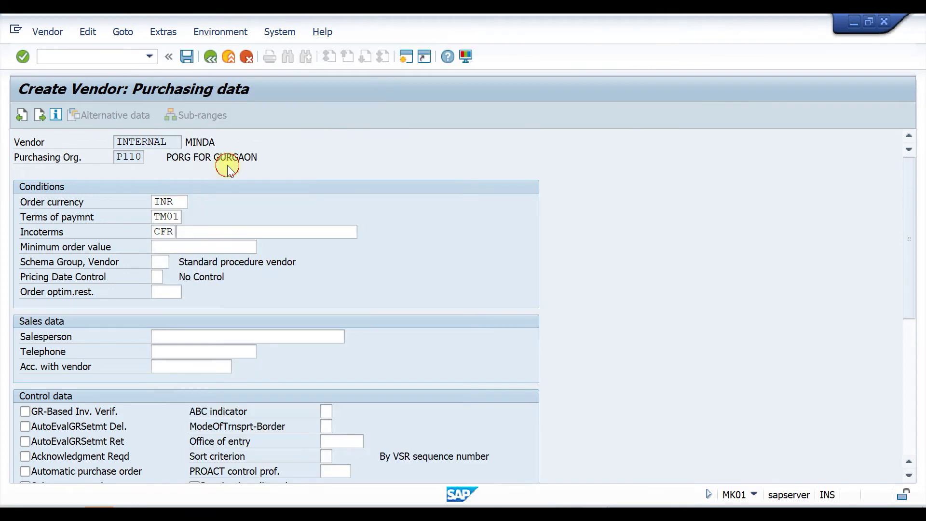
click(172, 247)
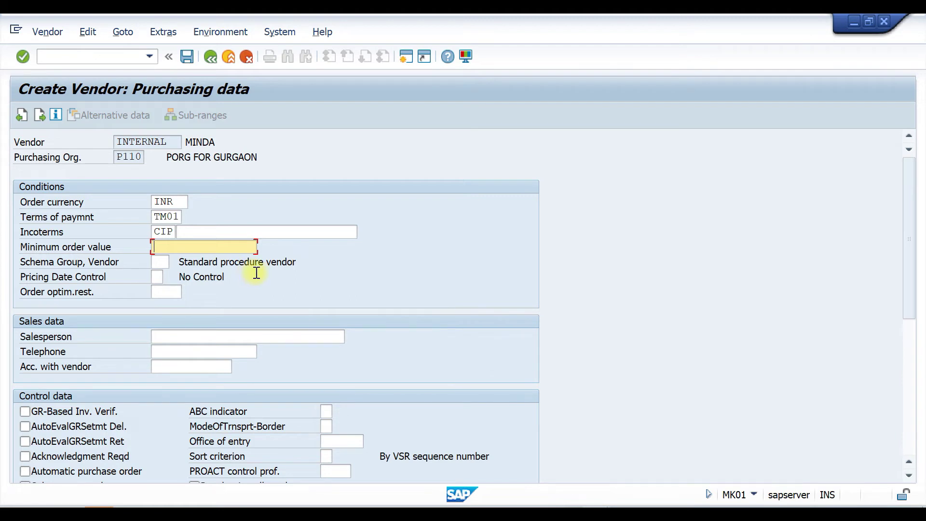
text(10000)
drag(200, 248, 152, 249)
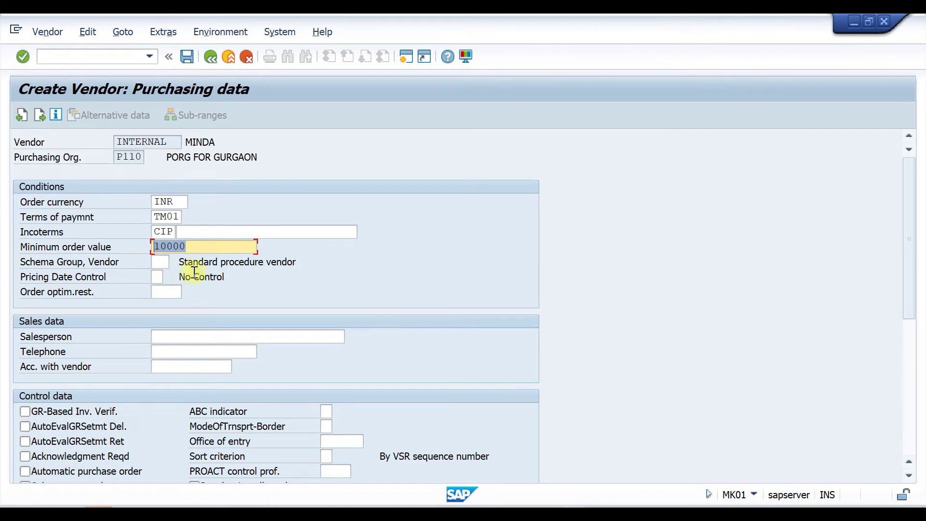
Review the available pricing date control options for the vendor and close the list without choosing one.
click(158, 277)
click(167, 277)
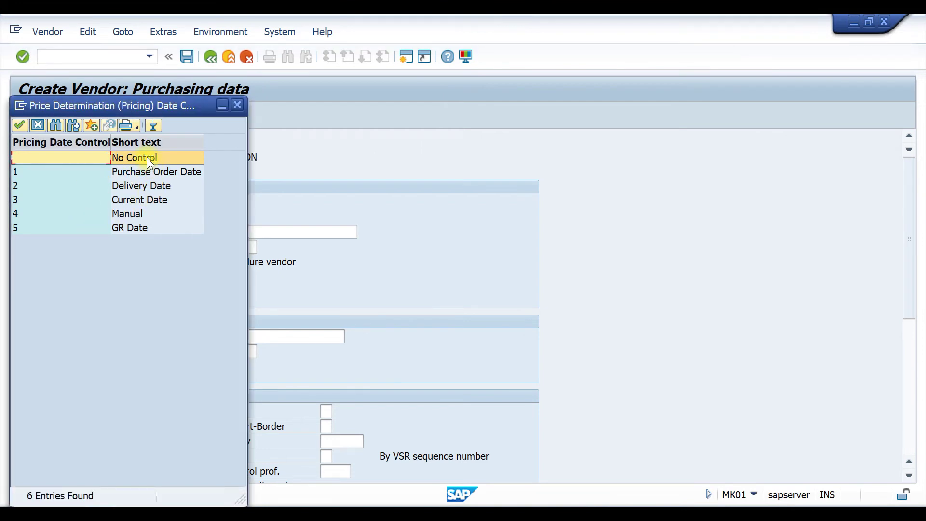
drag(149, 103, 220, 80)
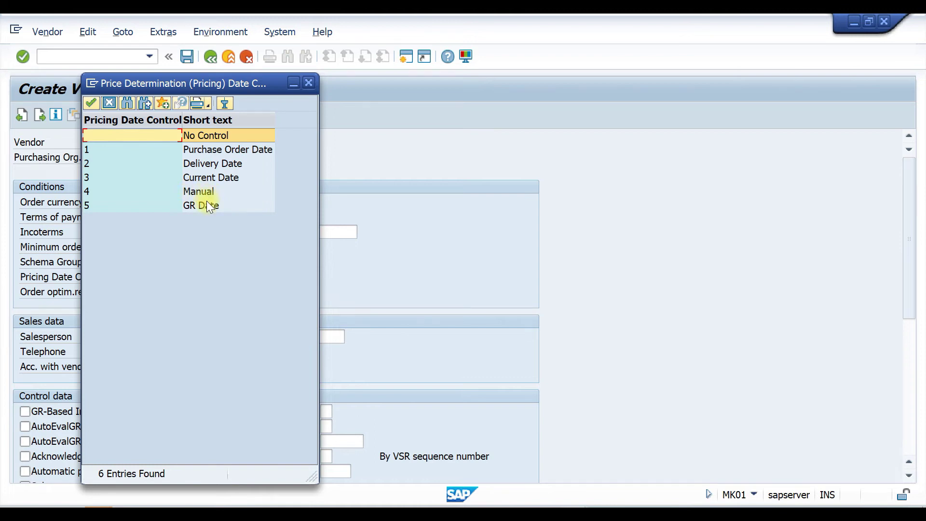
click(310, 84)
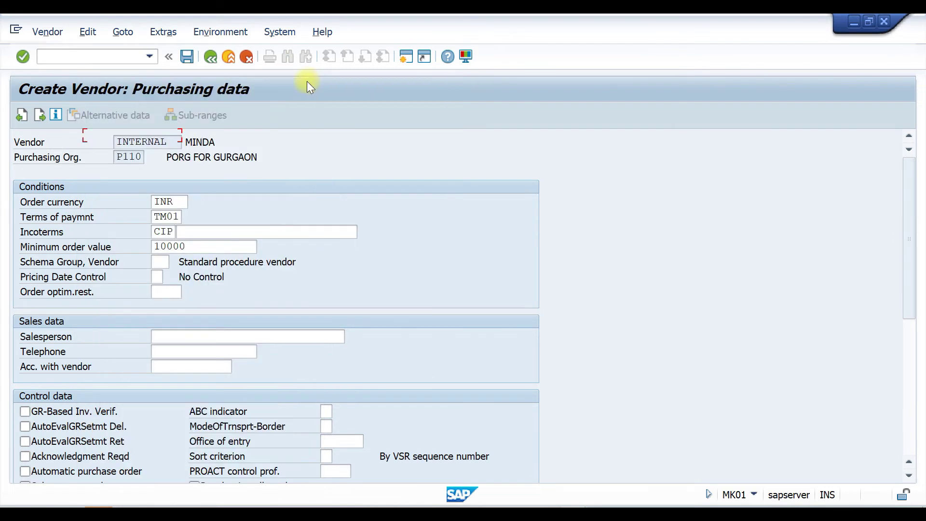
Enable GR-Based Inv. Verif. in the control data of the vendor's purchasing data.
scroll(271, 269, down, 1)
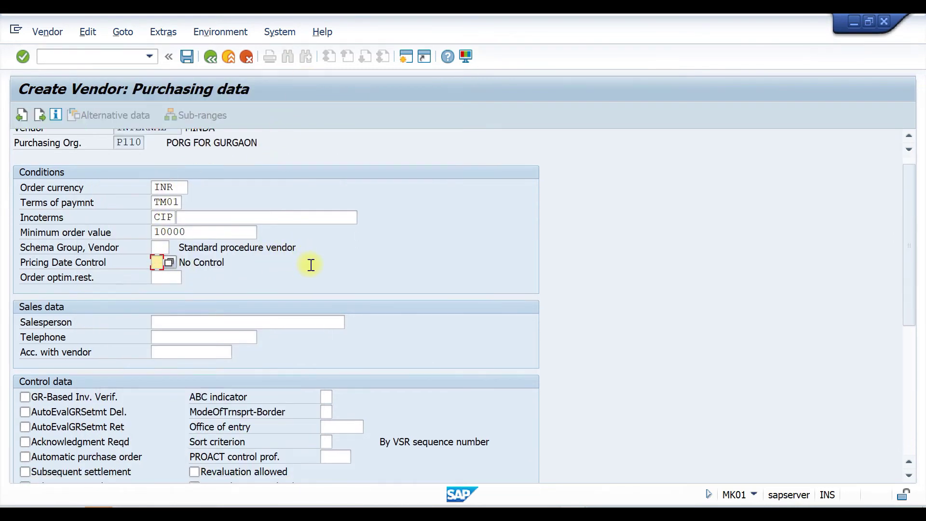
scroll(192, 301, down, 1)
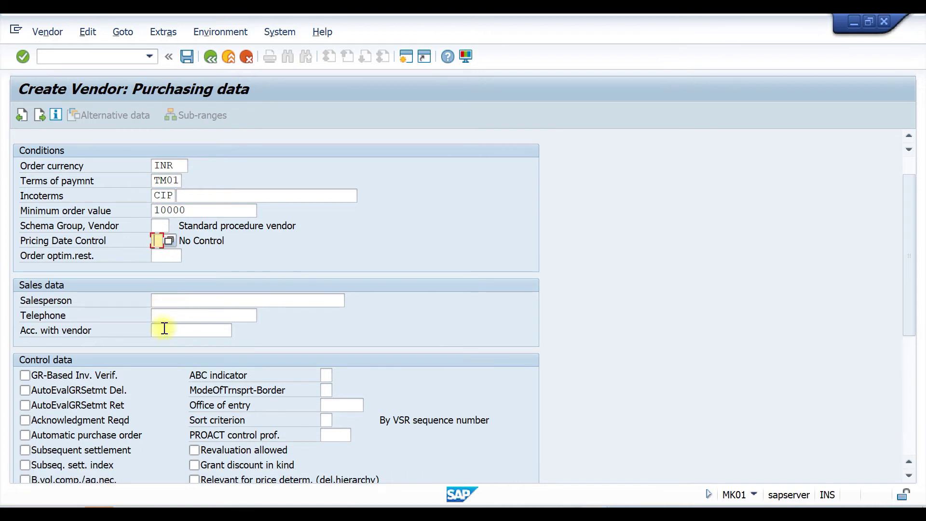
click(164, 301)
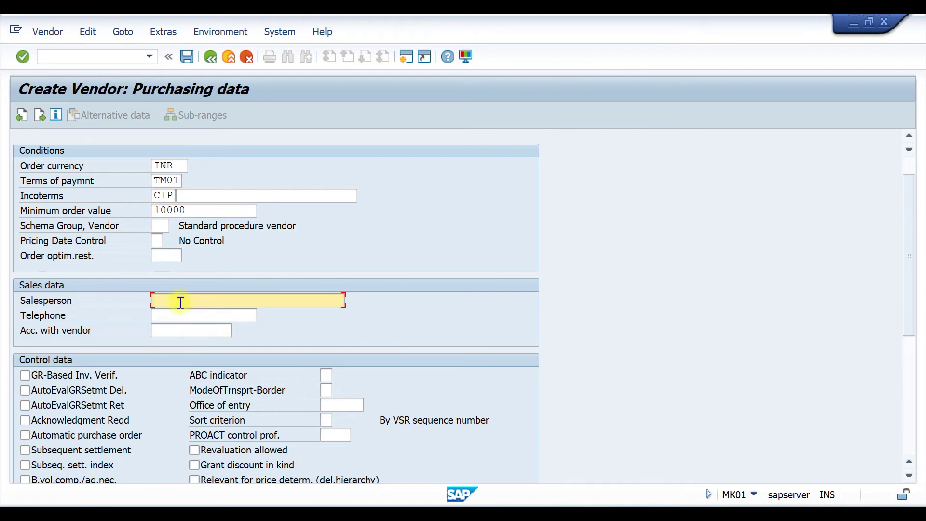
scroll(406, 239, down, 6)
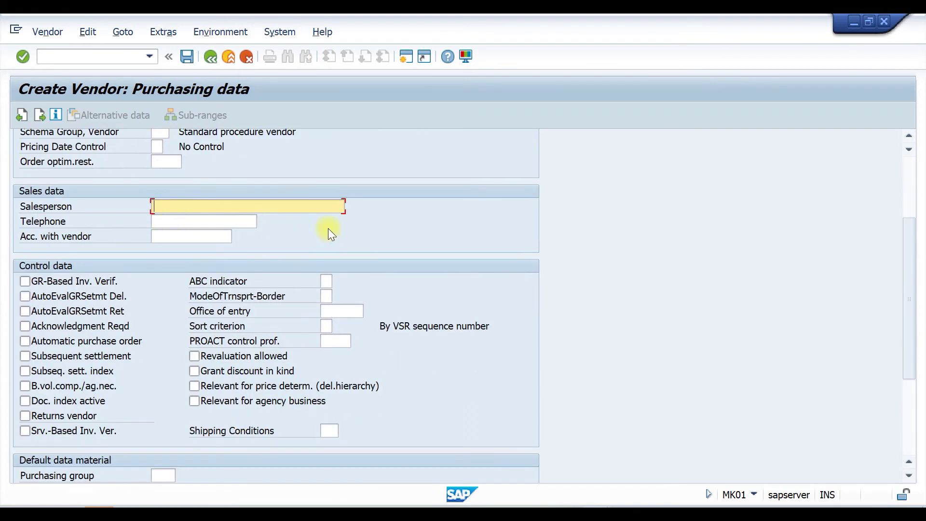
scroll(352, 225, down, 2)
scroll(352, 225, down, 4)
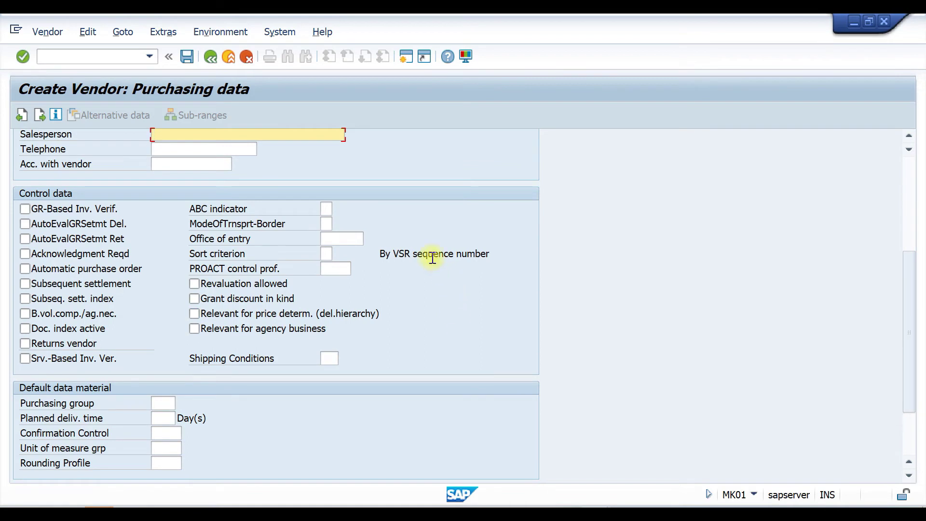
click(25, 209)
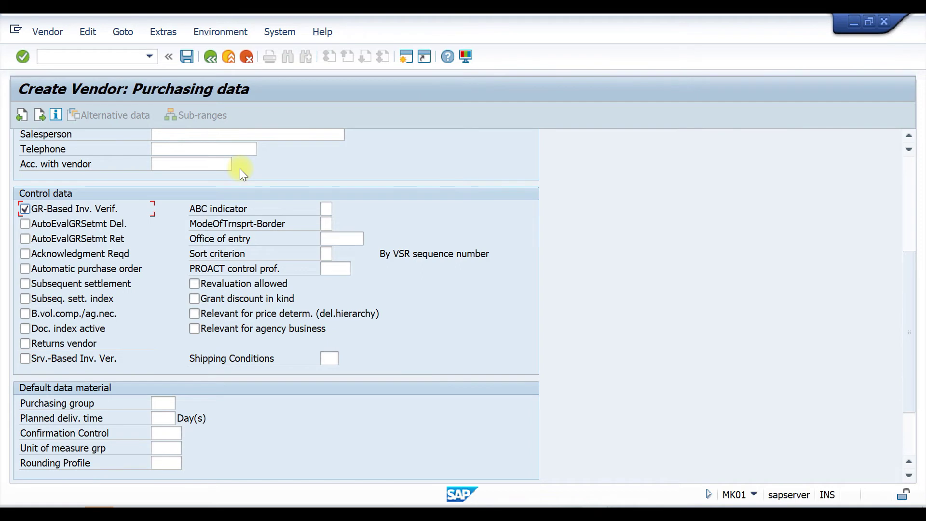
click(24, 209)
click(24, 209)
Enable AutoEvalGRSetmt Del. and Ret, Acknowledgment Reqd, Automatic purchase order, Subsequent settlement, Subseq. sett. index, B.vol.comp./ag.nec., Returns vendor and Srv.-Based Inv. Ver.
click(23, 239)
click(24, 255)
click(25, 269)
click(25, 314)
click(24, 299)
click(25, 284)
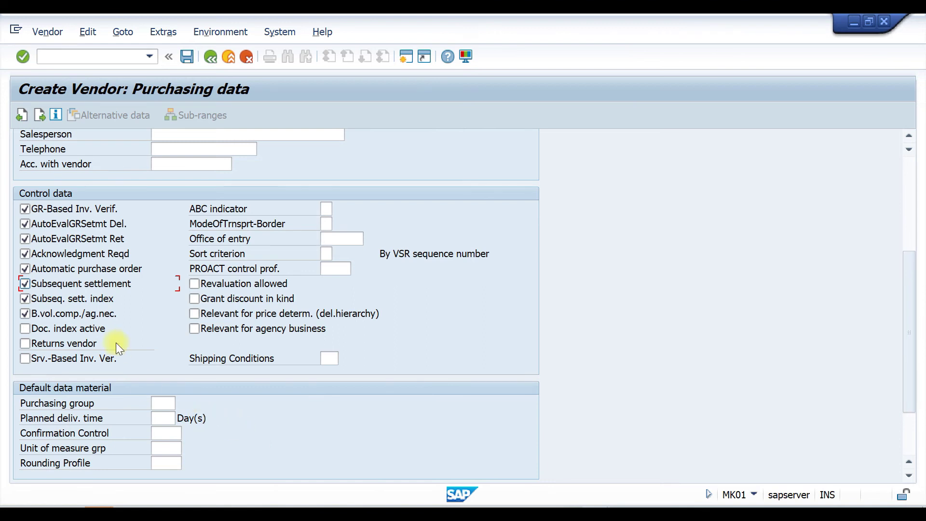
click(22, 343)
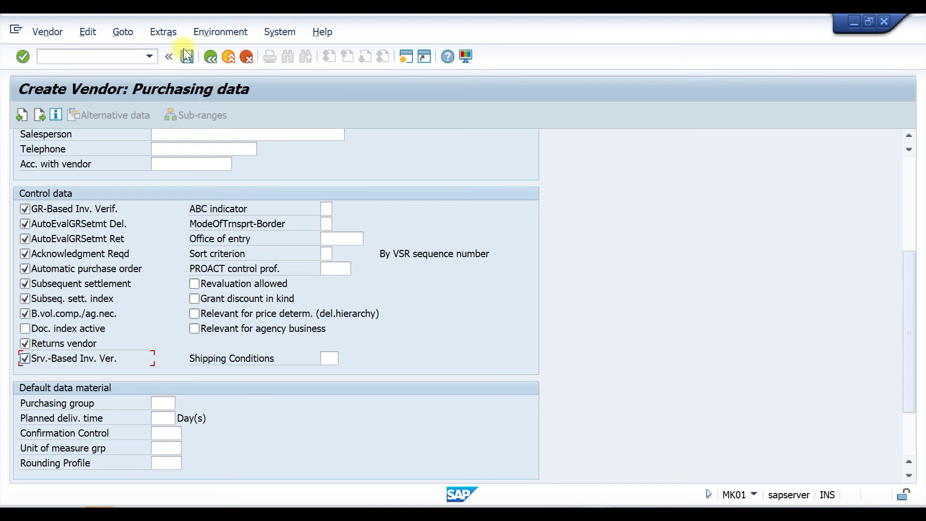
Switch to the customizing session and open Define Modes Of Transport within Foreign Trade/Customs, Transportation Data.
click(327, 208)
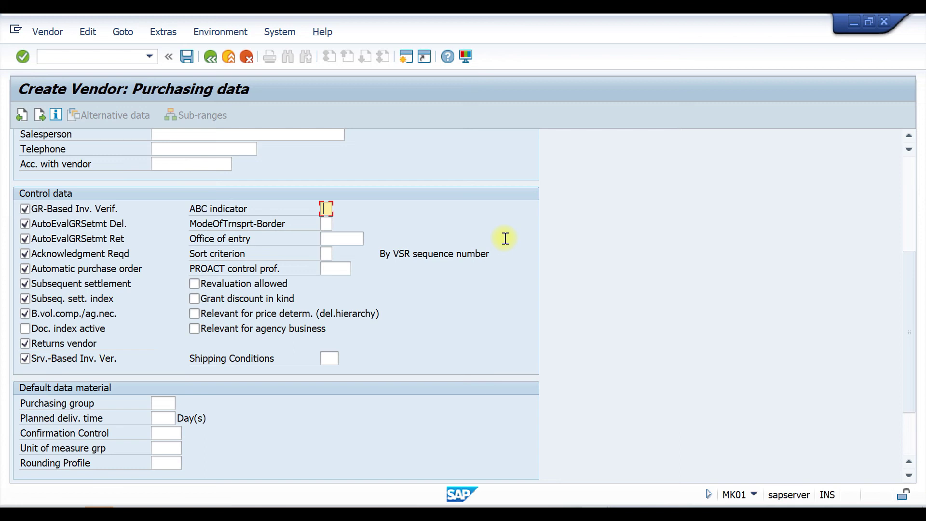
click(328, 223)
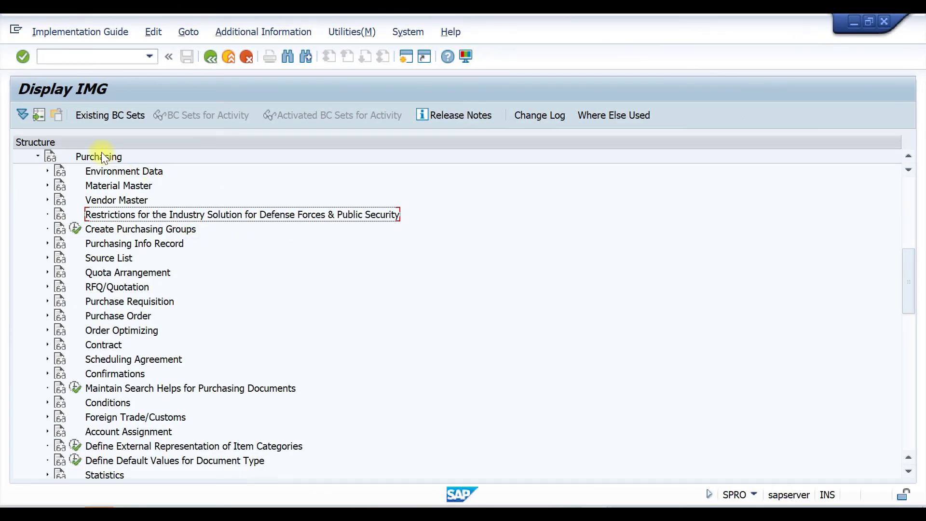
click(48, 417)
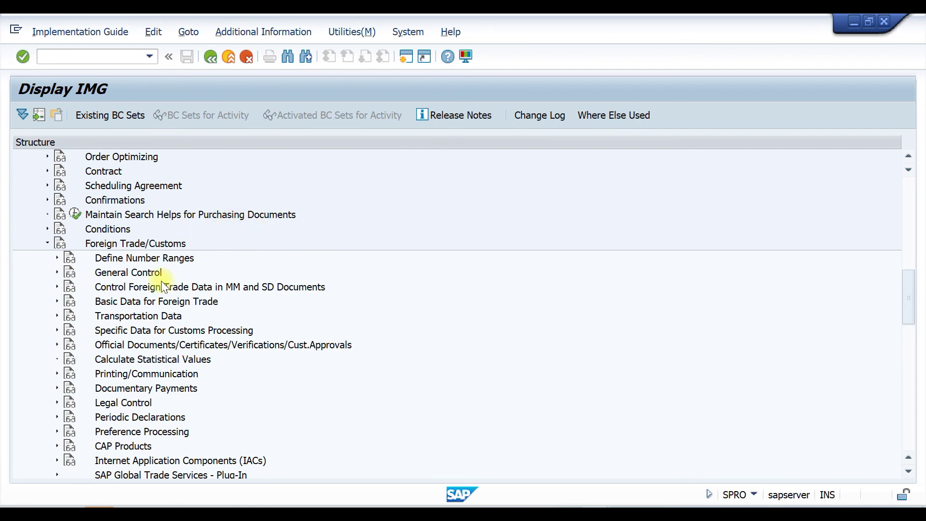
click(56, 315)
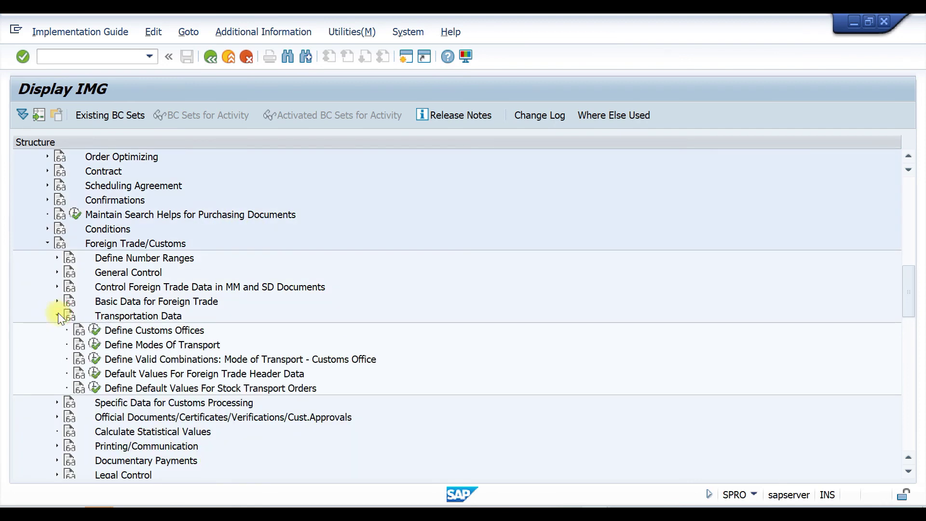
click(95, 345)
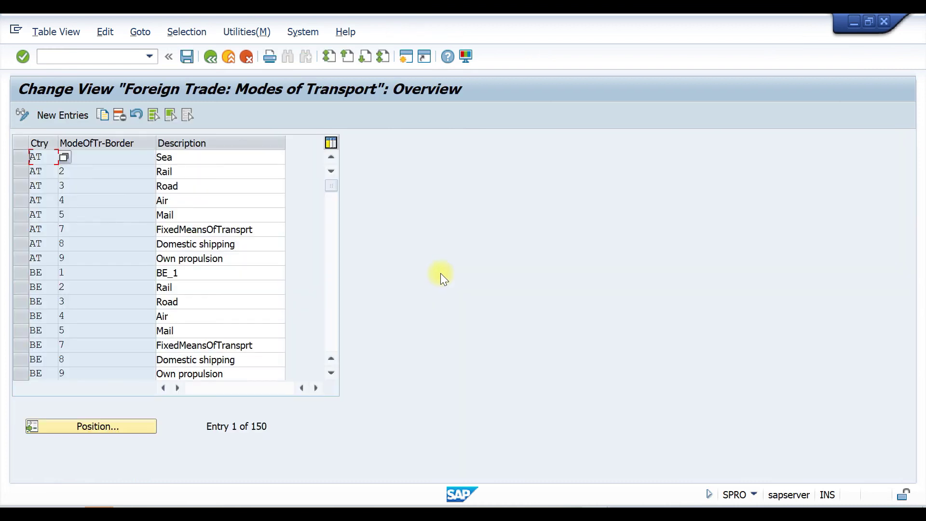
Position the modes of transport list at country IN and examine the modes defined for it.
scroll(118, 218, down, 1)
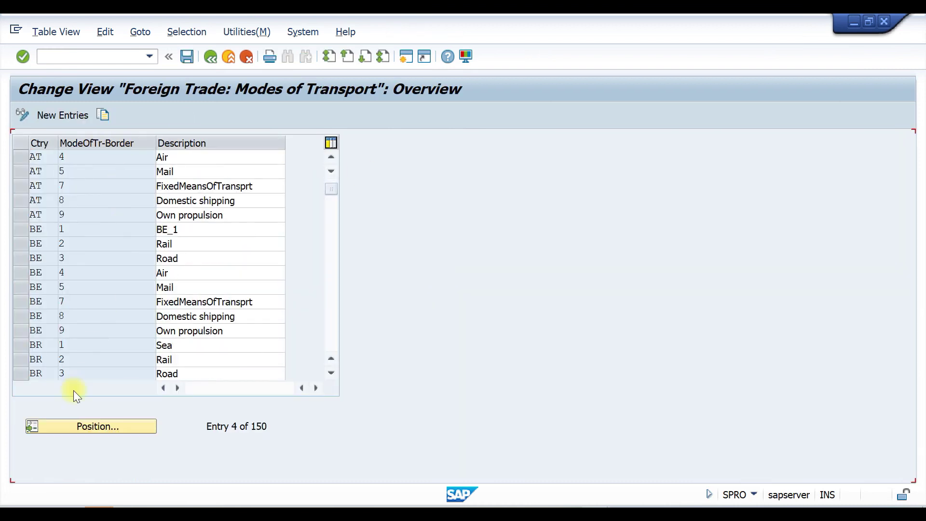
scroll(73, 390, down, 7)
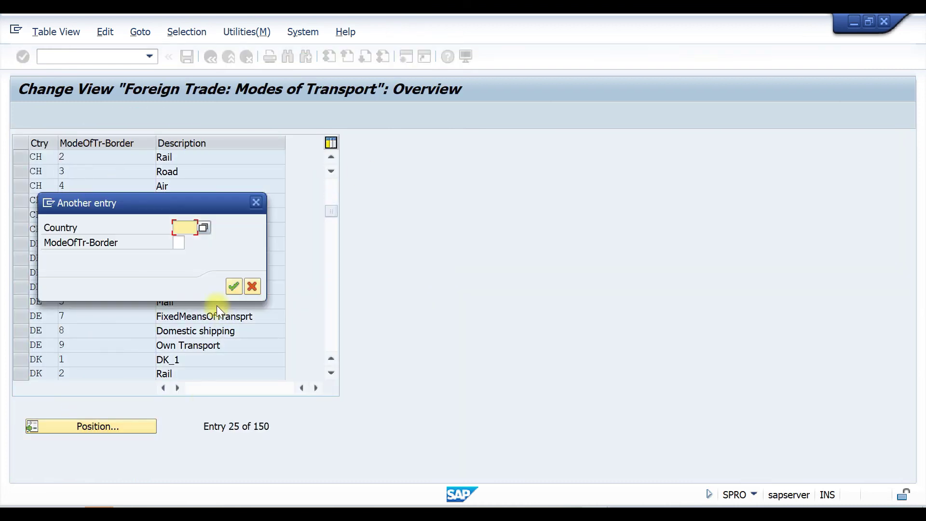
text(IN)
key(Tab)
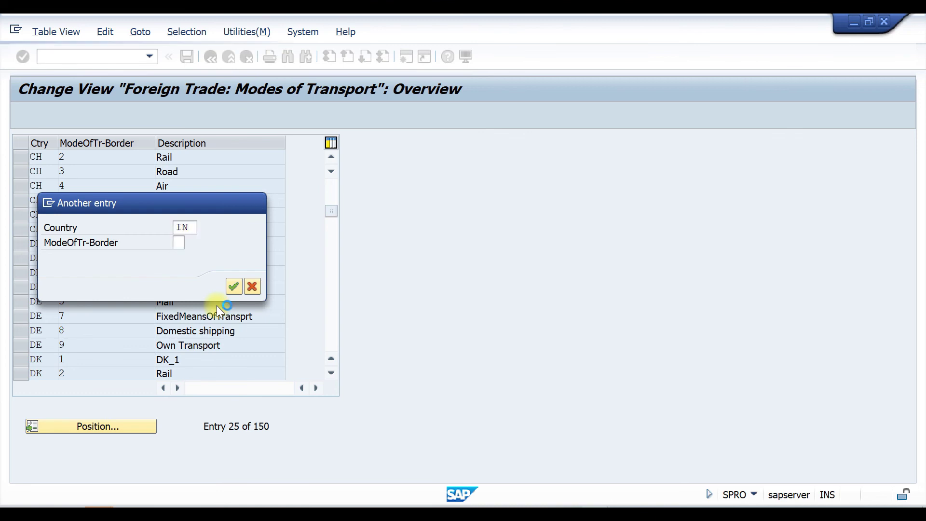
key(Return)
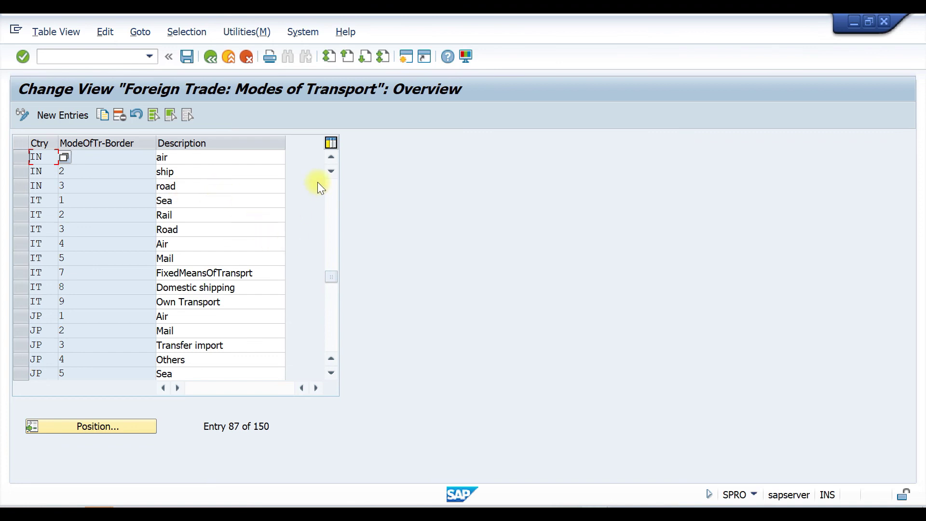
click(331, 158)
click(331, 158)
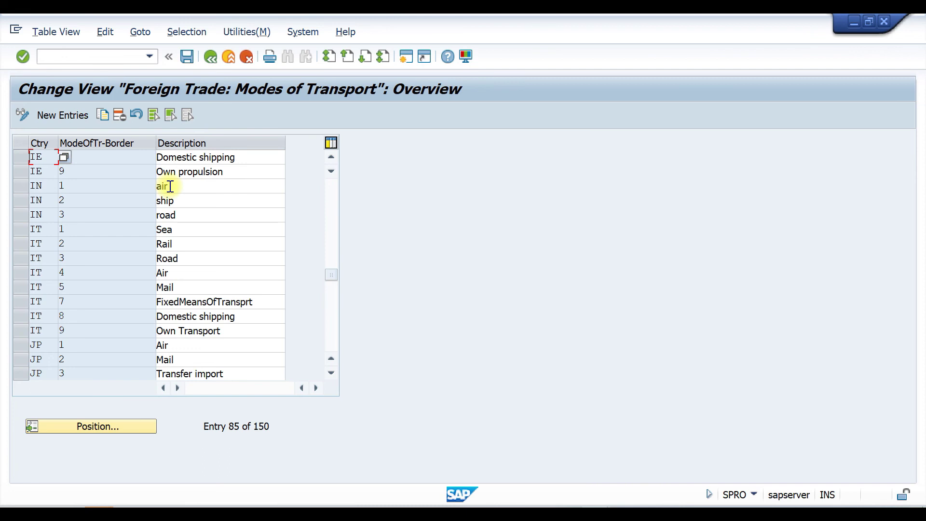
Enter a new mode of transport for country IN with number 4 and description UBER DELIVERY.
click(62, 116)
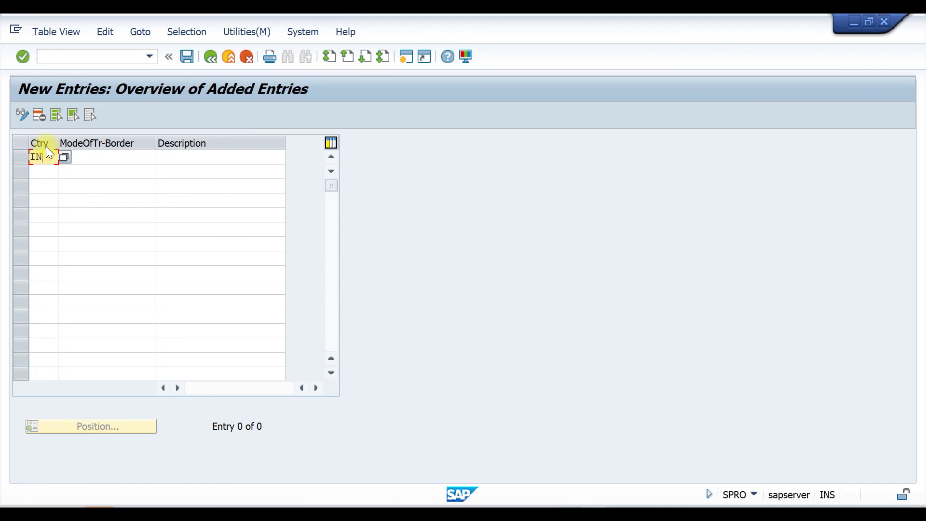
click(100, 158)
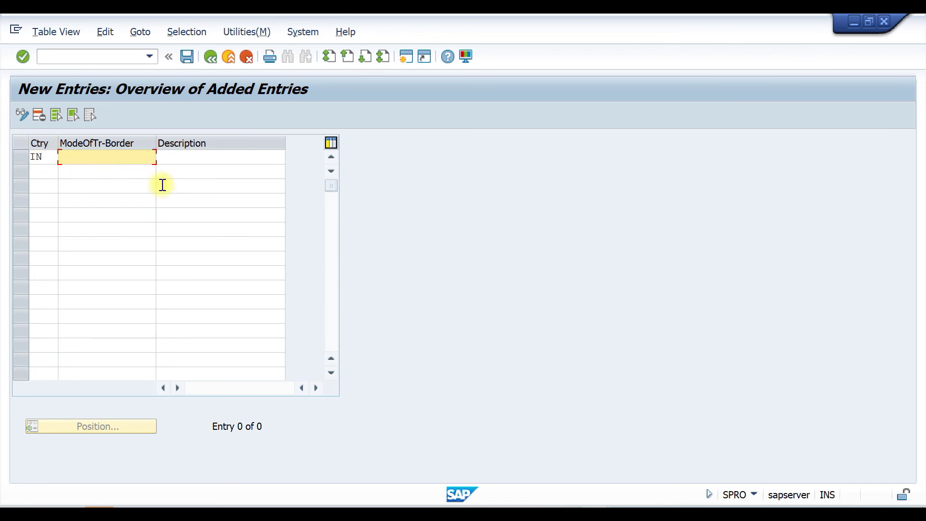
text(4)
click(198, 158)
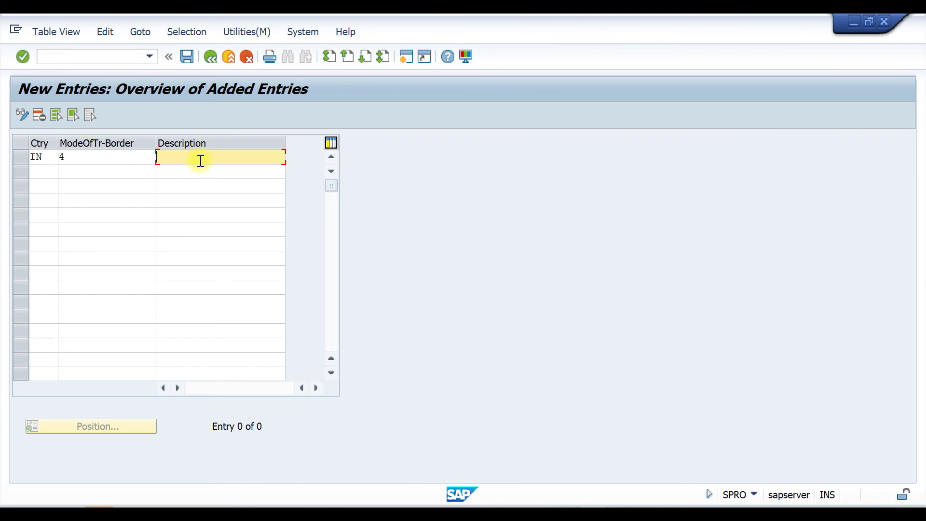
text(UBER DELIVERY)
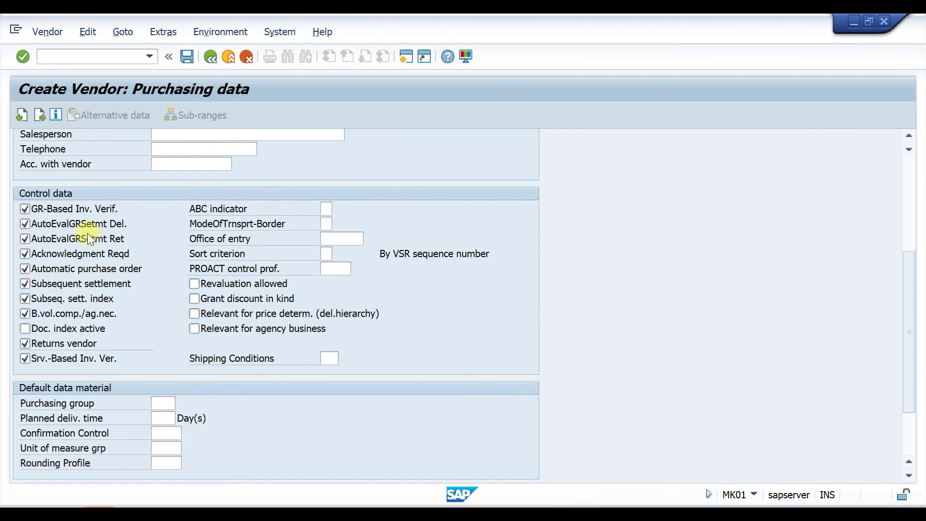
In the vendor's control data, set ModeOfTrnsprt-Border to 2 and enable Revaluation allowed, Grant discount in kind and Relevant for price determ. (del.hierarchy).
click(328, 224)
click(337, 238)
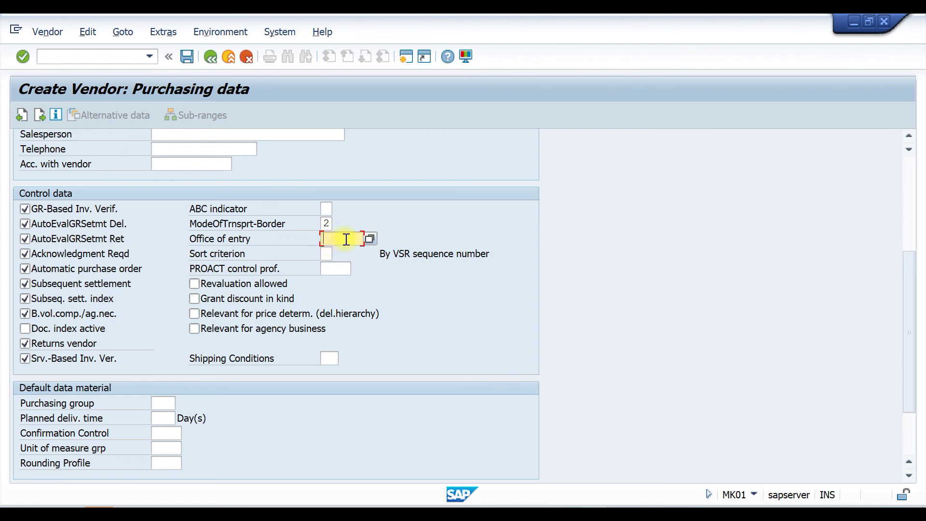
scroll(346, 239, down, 2)
click(213, 233)
click(194, 234)
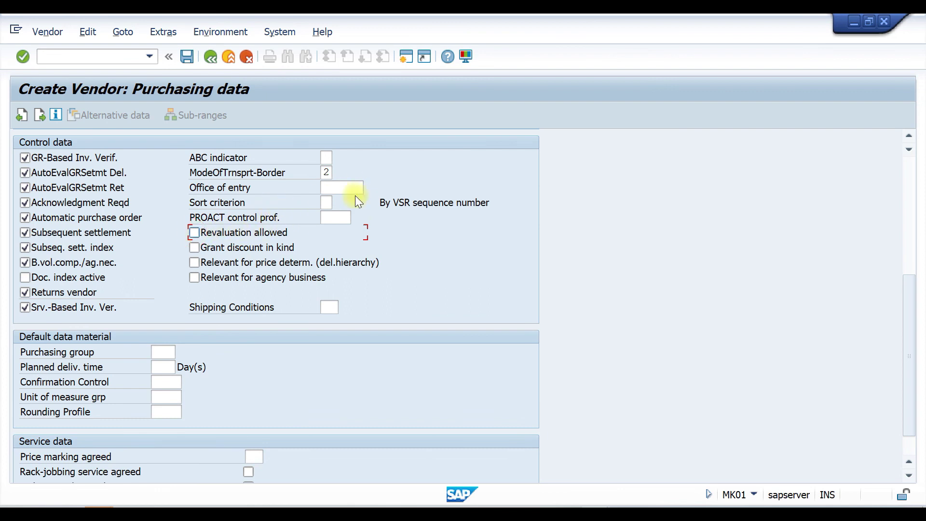
click(195, 234)
click(195, 248)
scroll(331, 408, up, 2)
click(393, 364)
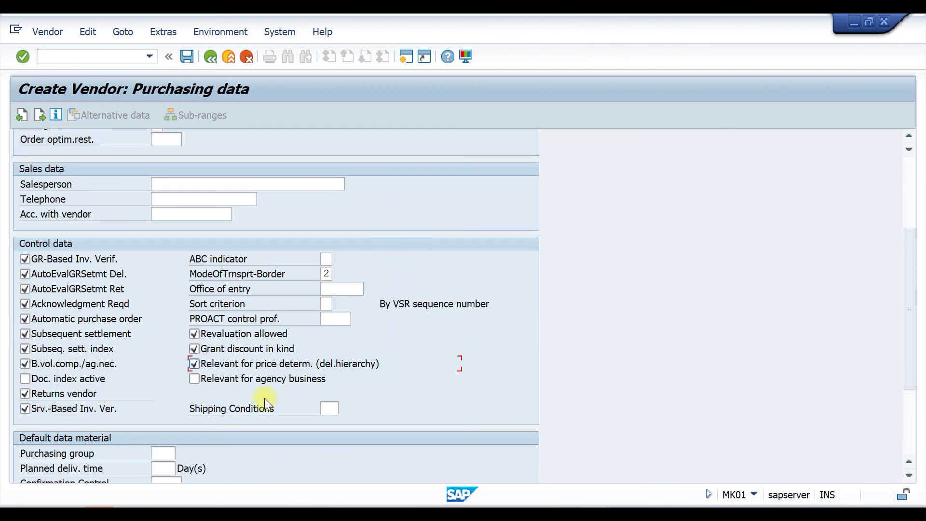
Check the Shipping Conditions and Planned deliv. time fields, and look through the available Confirmation Control keys without choosing one.
click(331, 408)
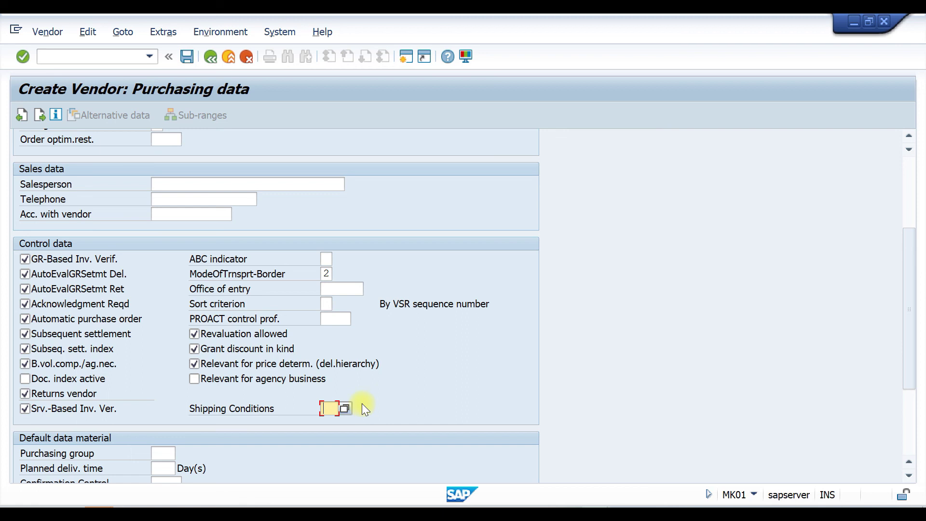
key(Tab)
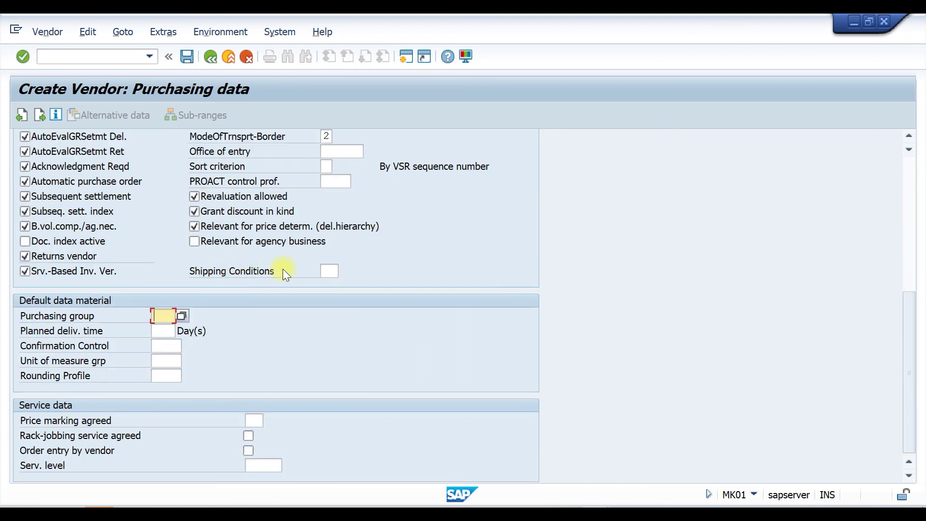
click(331, 270)
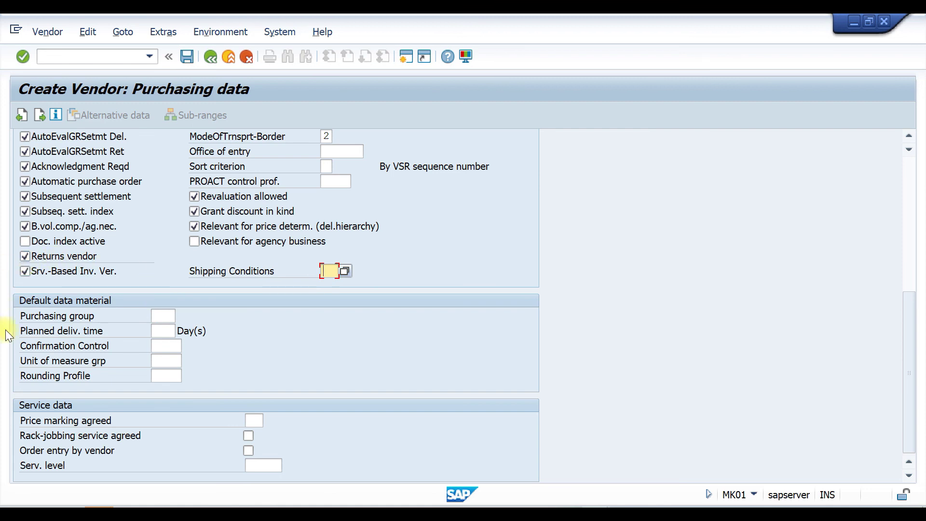
click(161, 333)
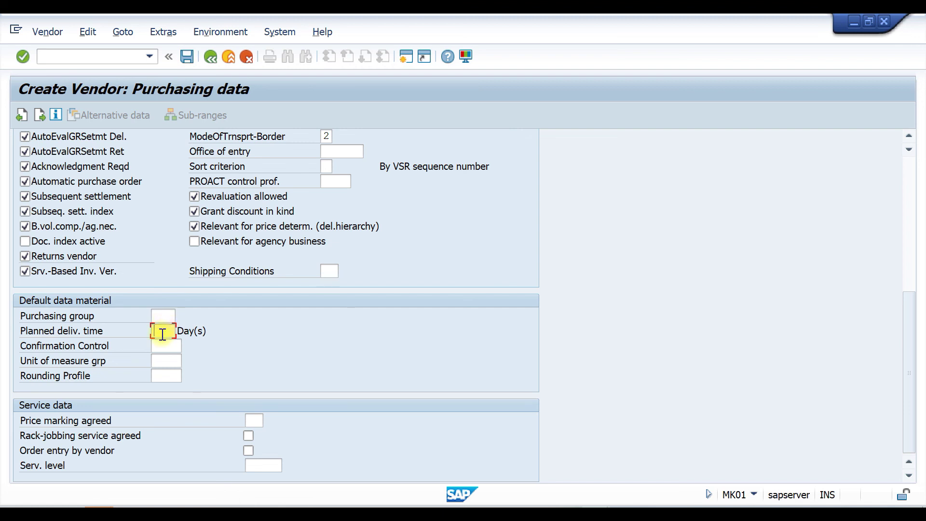
key(Tab)
key(F4)
key(Escape)
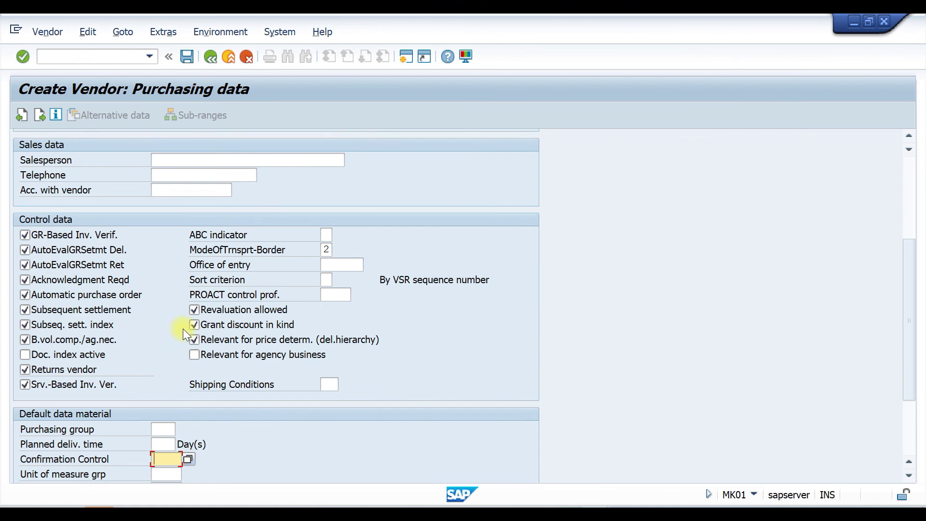
scroll(420, 350, down, 1)
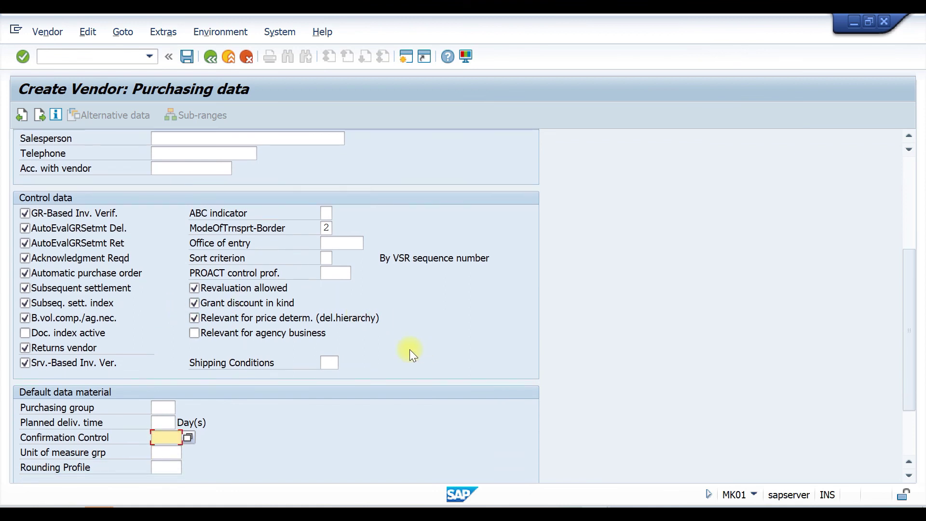
click(188, 437)
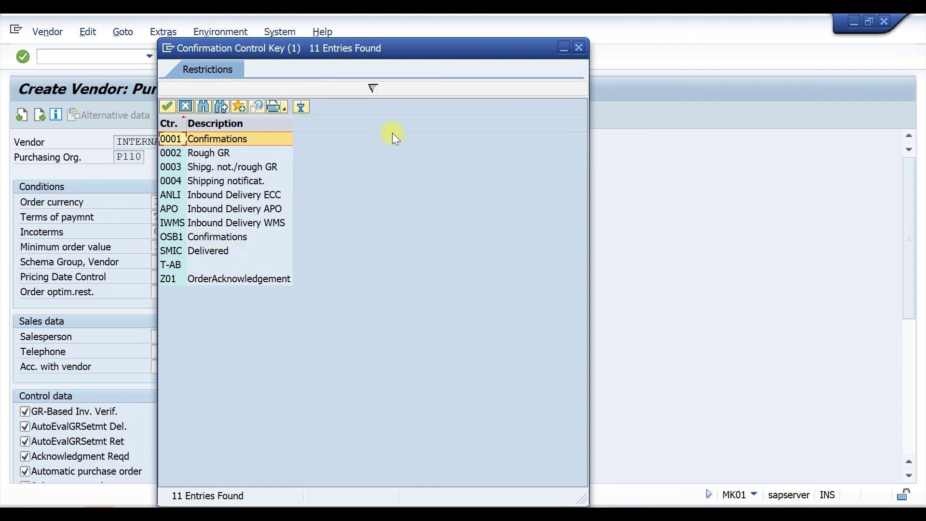
click(576, 51)
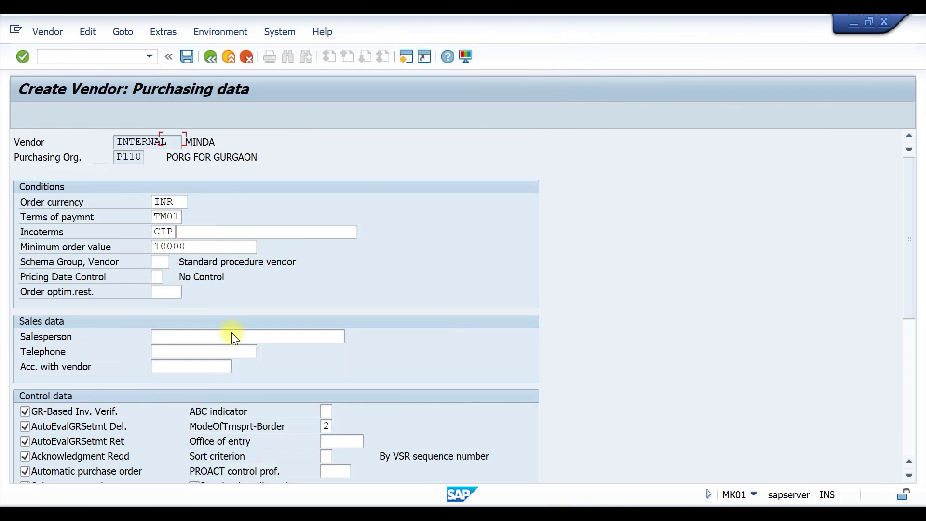
Review the vendor's purchasing data across the conditions, sales data, control data, default data material and service data sections.
scroll(116, 434, down, 4)
scroll(422, 369, down, 2)
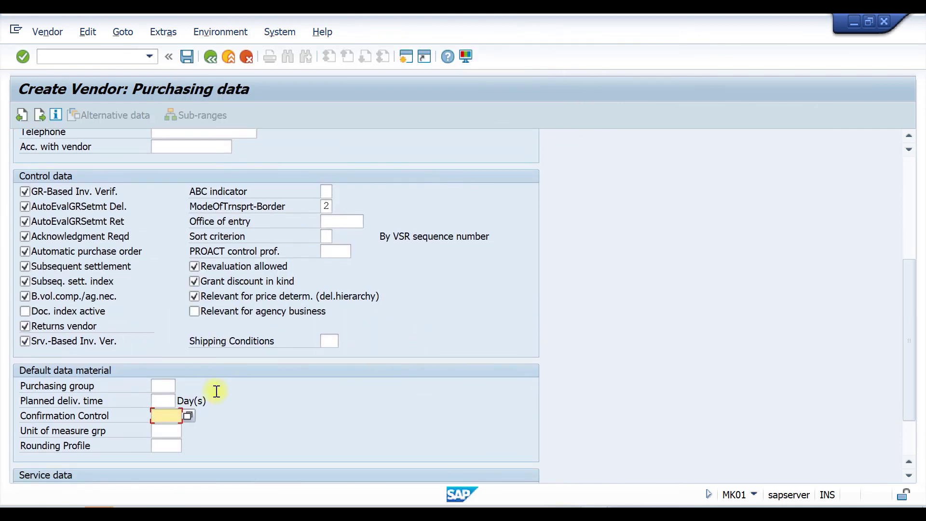
scroll(216, 414, down, 2)
scroll(216, 414, down, 1)
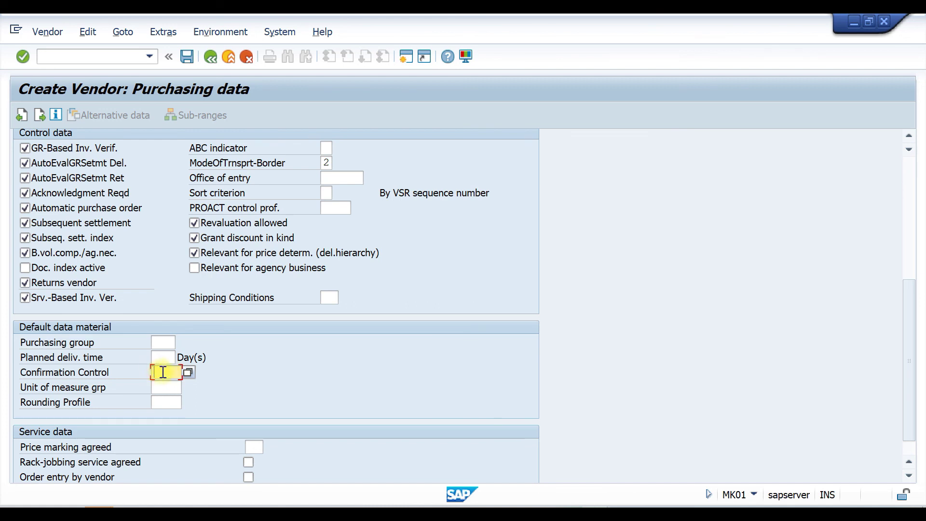
scroll(165, 372, down, 1)
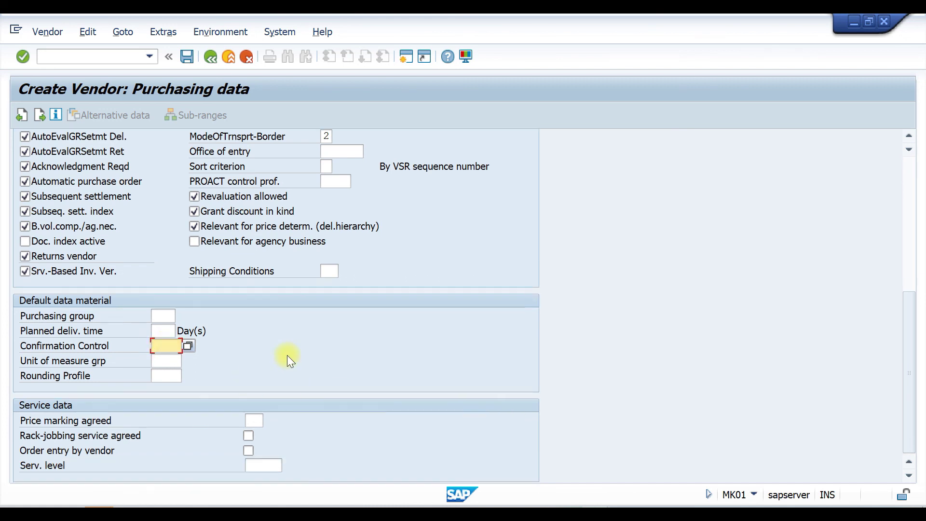
scroll(327, 367, up, 5)
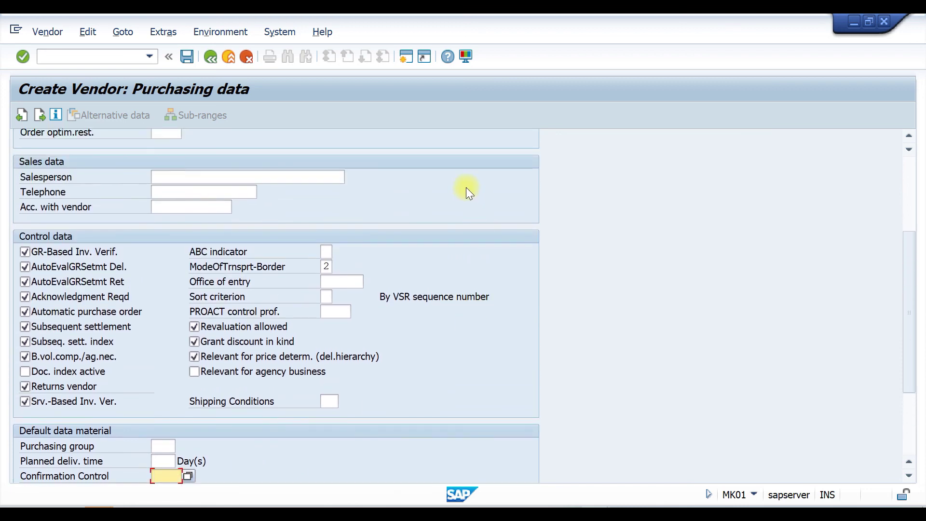
scroll(466, 188, up, 5)
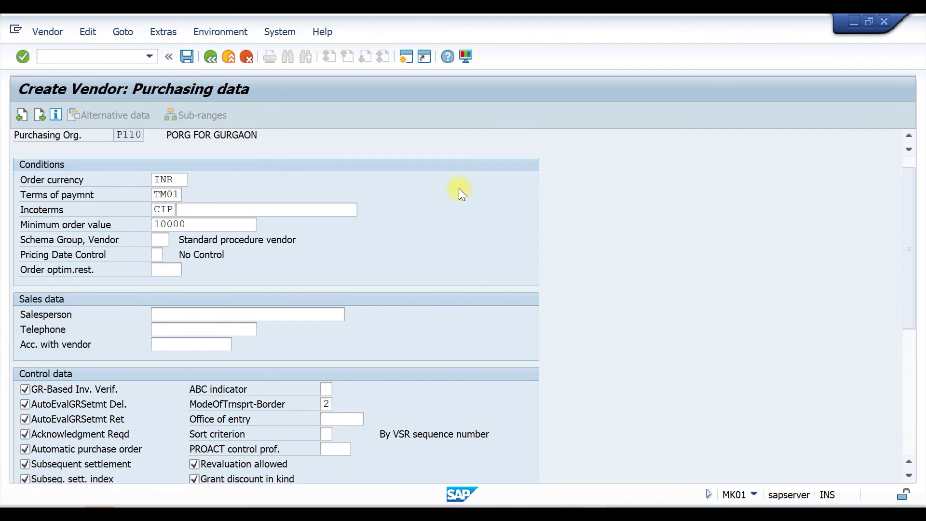
scroll(459, 188, up, 1)
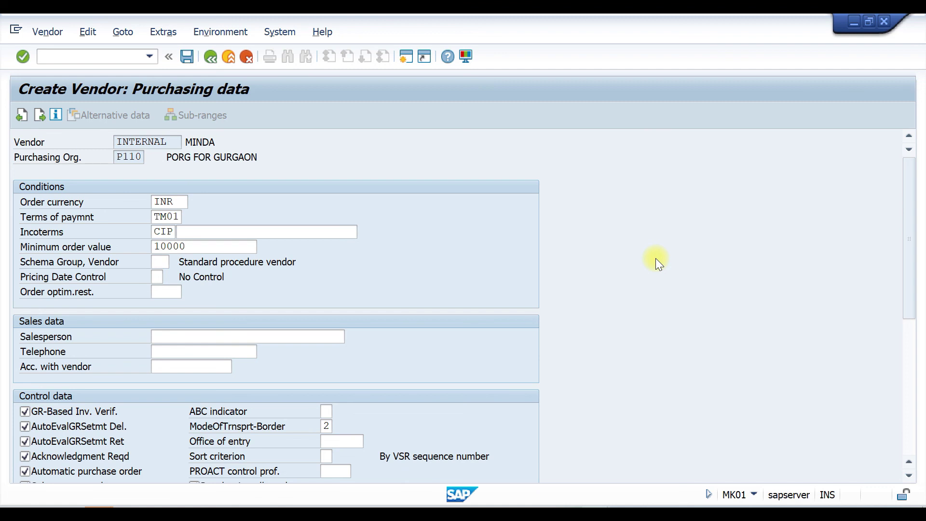
scroll(339, 386, down, 3)
scroll(356, 384, down, 3)
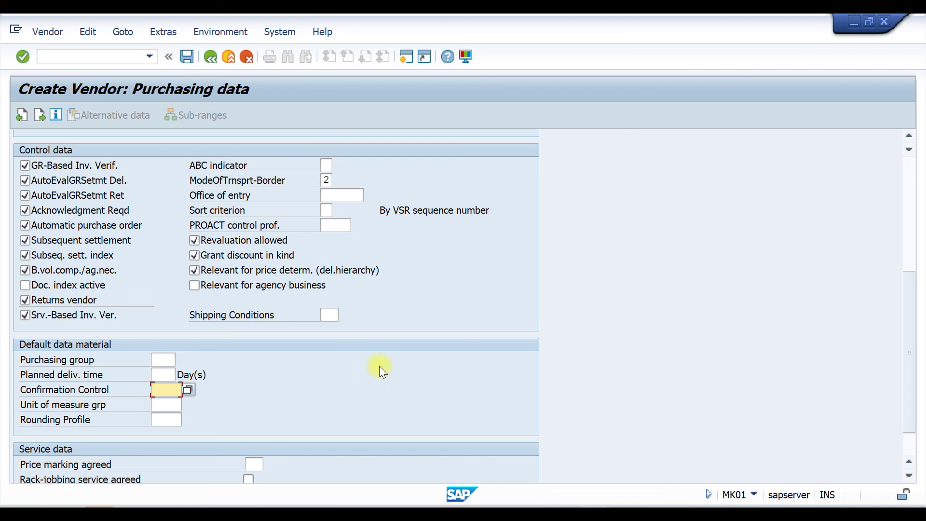
scroll(633, 383, up, 1)
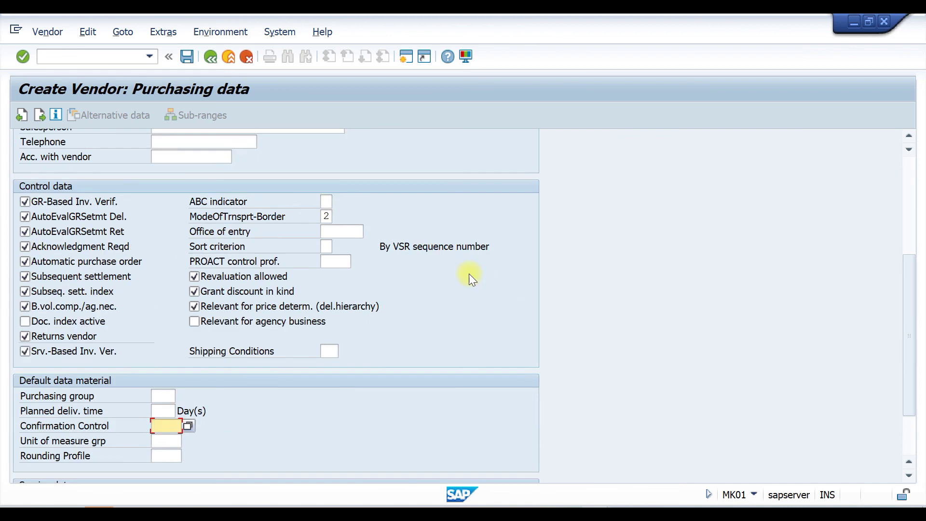
scroll(456, 327, up, 1)
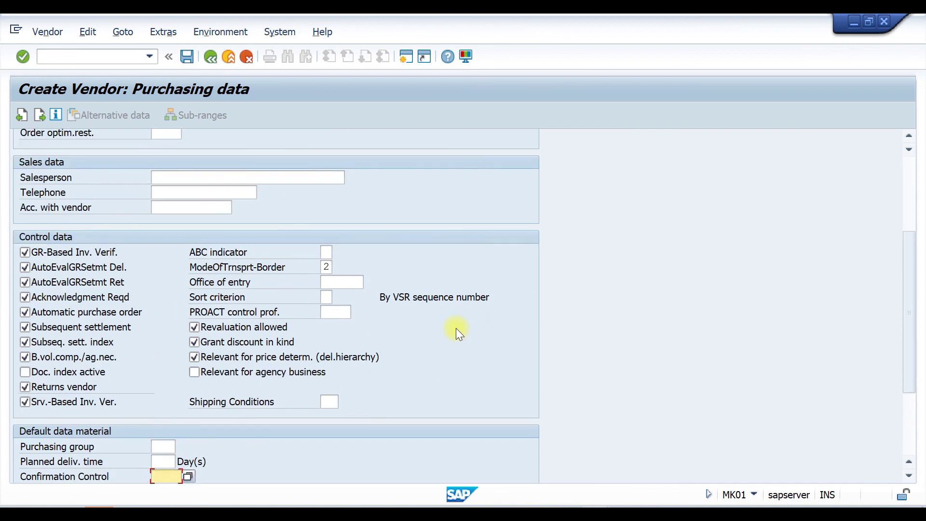
scroll(461, 329, down, 1)
Set part 2 of the CIP Incoterms to FREIGHTINSURANCE FREE and validate the vendor's purchasing data.
key(Return)
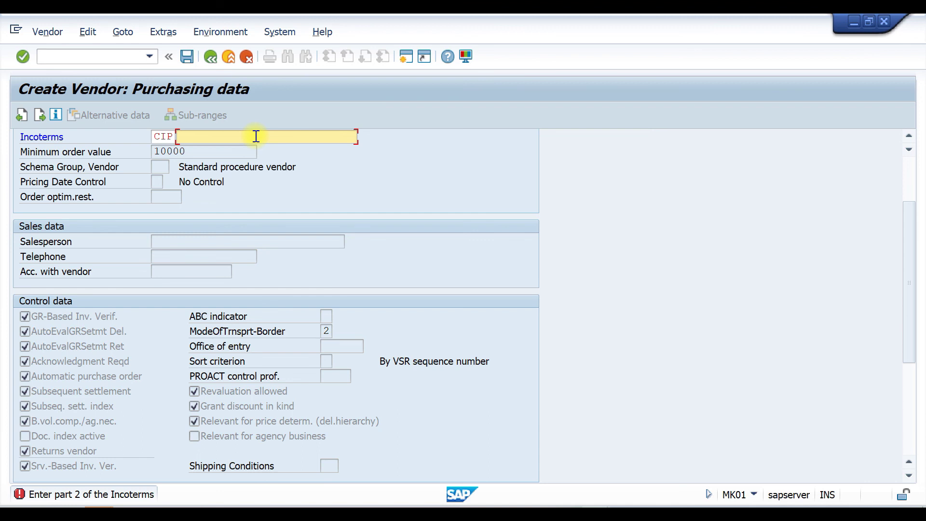
text(FREIGHT FREE)
click(218, 139)
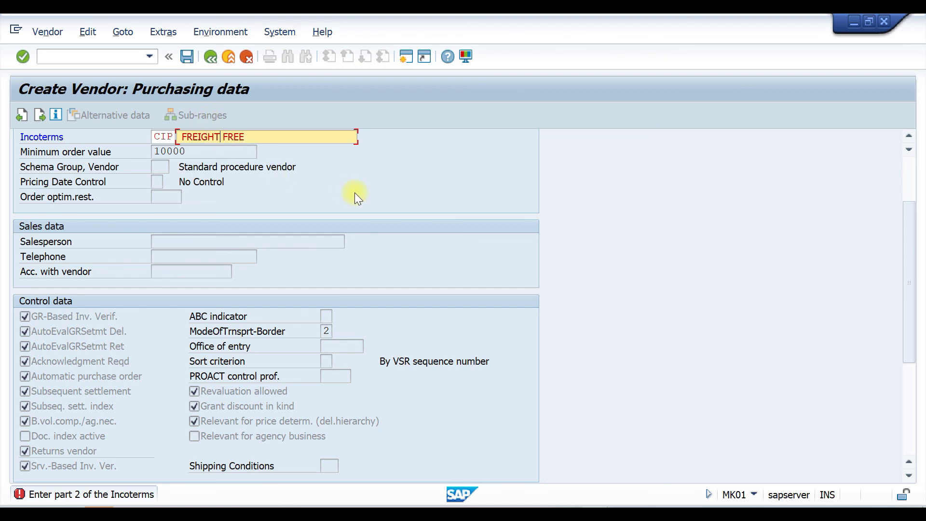
text(INSU)
text(RANCE)
key(Return)
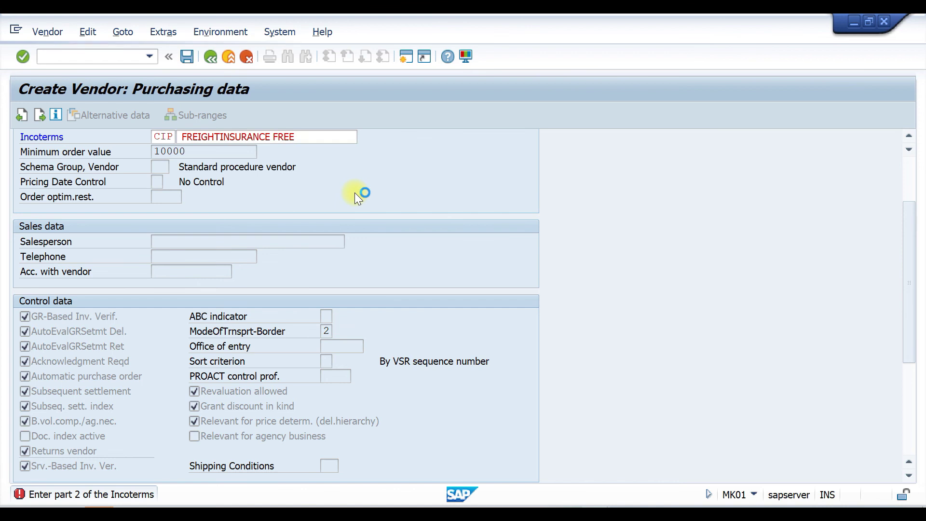
key(Return)
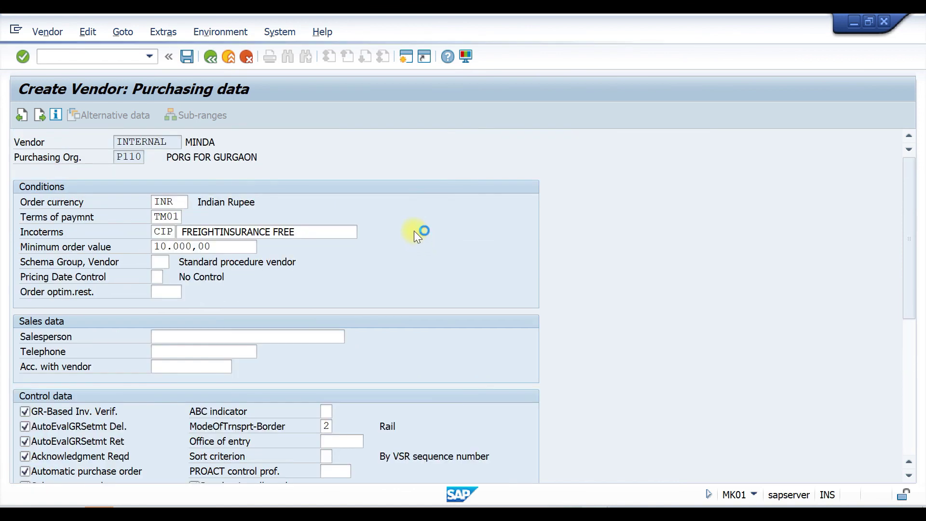